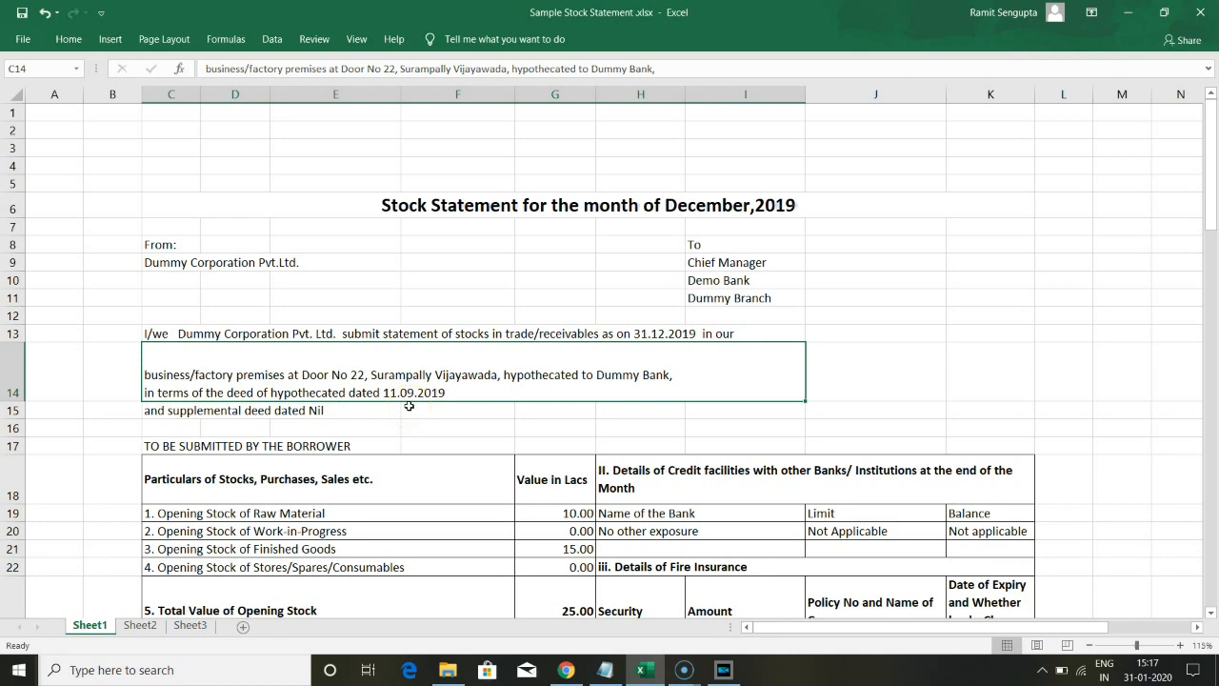
- Review the section on credit facilities with other banks, including the bank name, limit and balance entries
click(824, 481)
scroll(824, 480, down, 3)
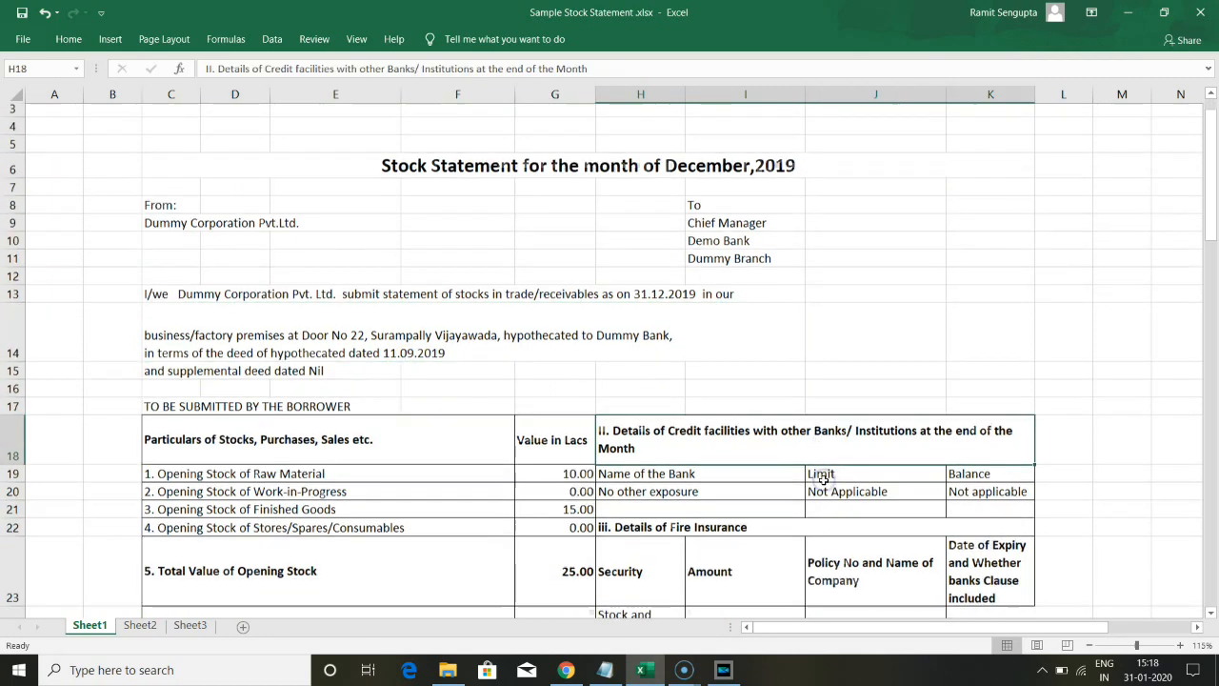
drag(824, 334, 824, 588)
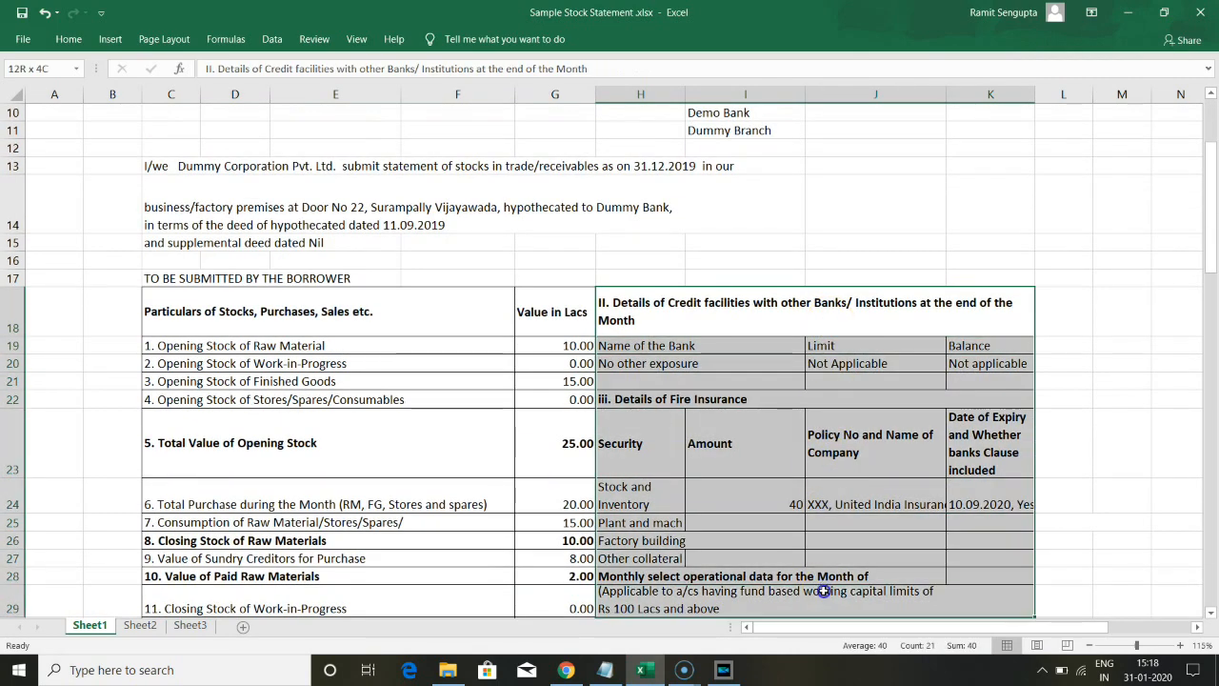
scroll(824, 581, down, 4)
scroll(829, 562, up, 3)
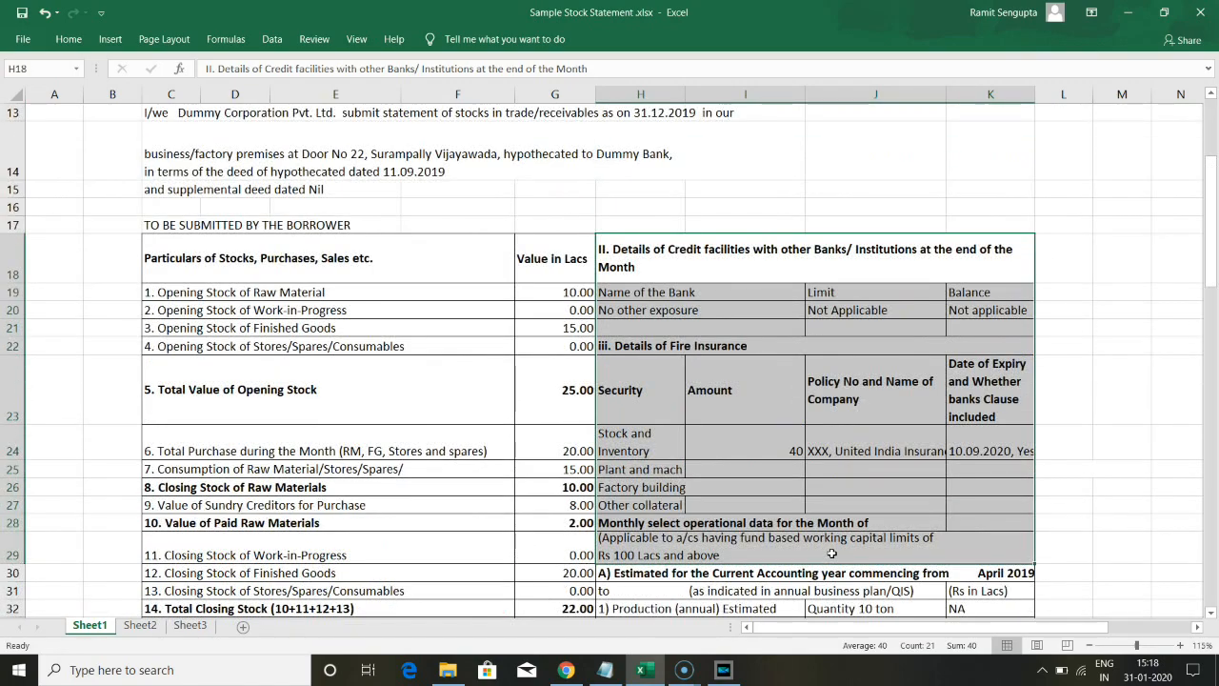
scroll(832, 553, down, 1)
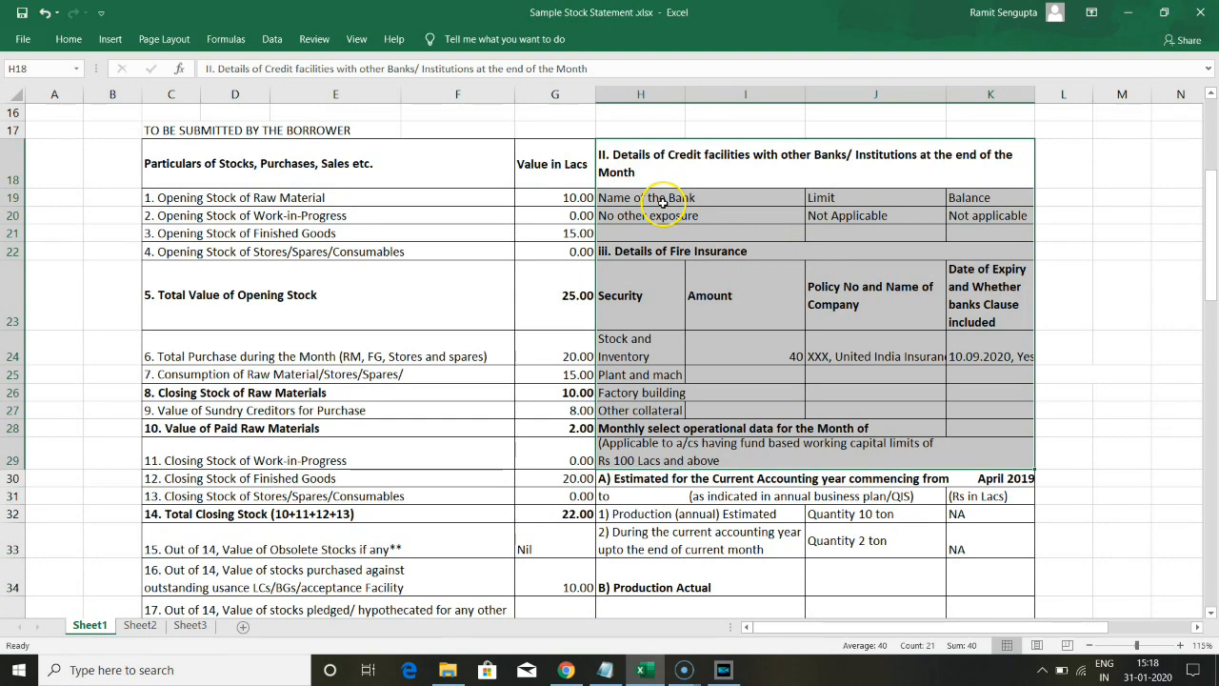
click(663, 202)
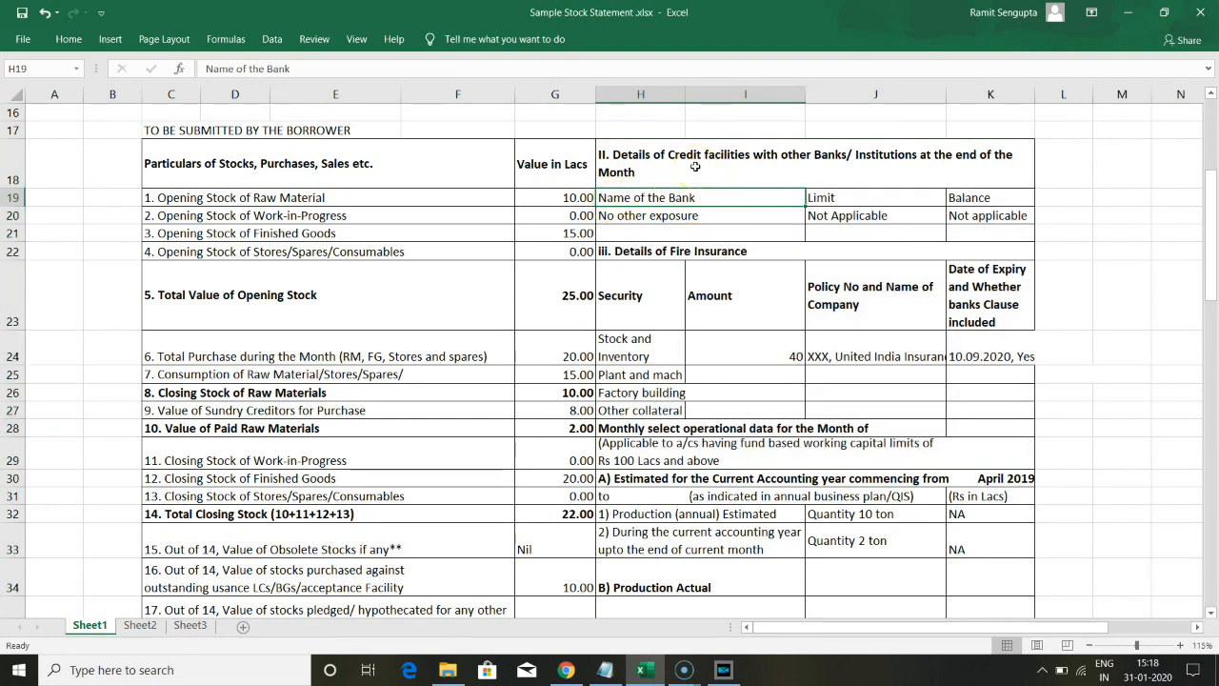
drag(907, 633, 991, 630)
drag(394, 164, 859, 271)
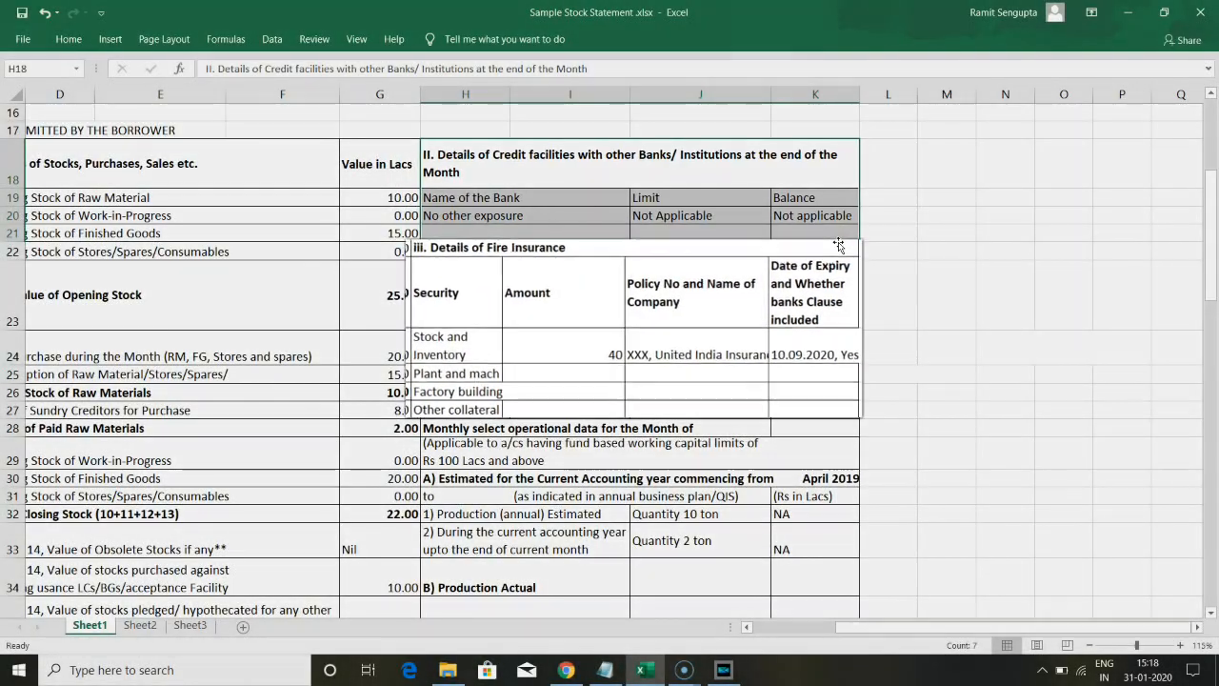
- Examine the fire insurance details table against the Total Closing Stock row
click(457, 303)
drag(357, 276, 792, 401)
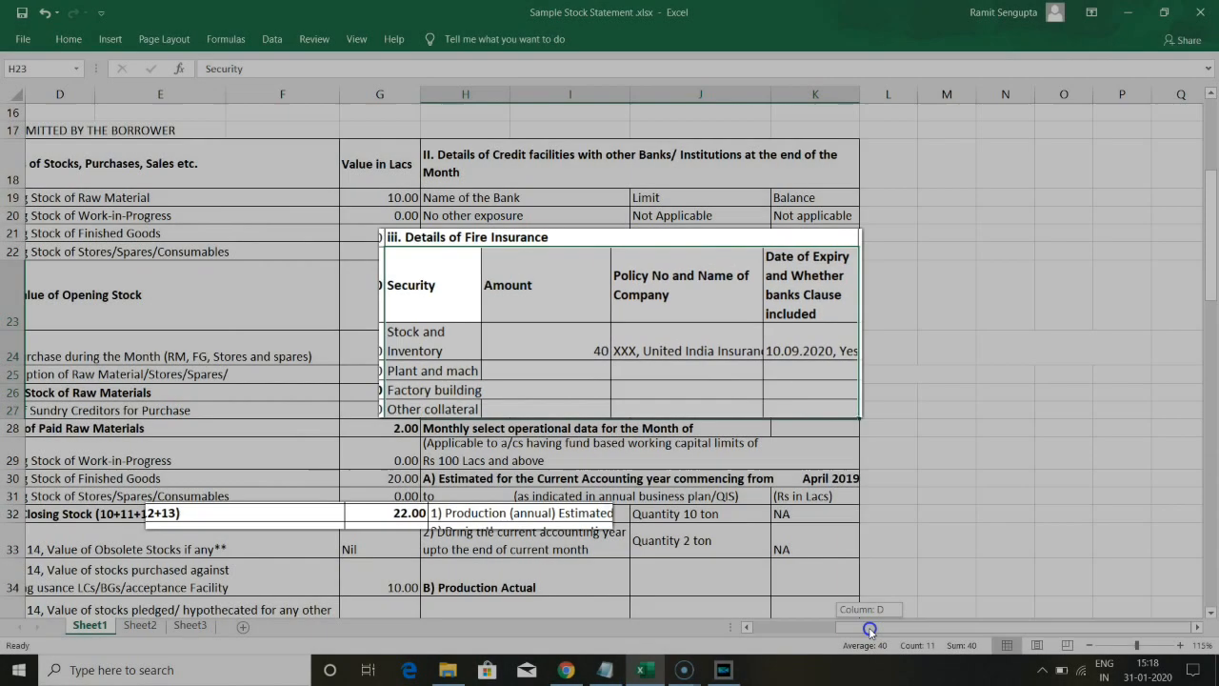
drag(870, 630, 789, 630)
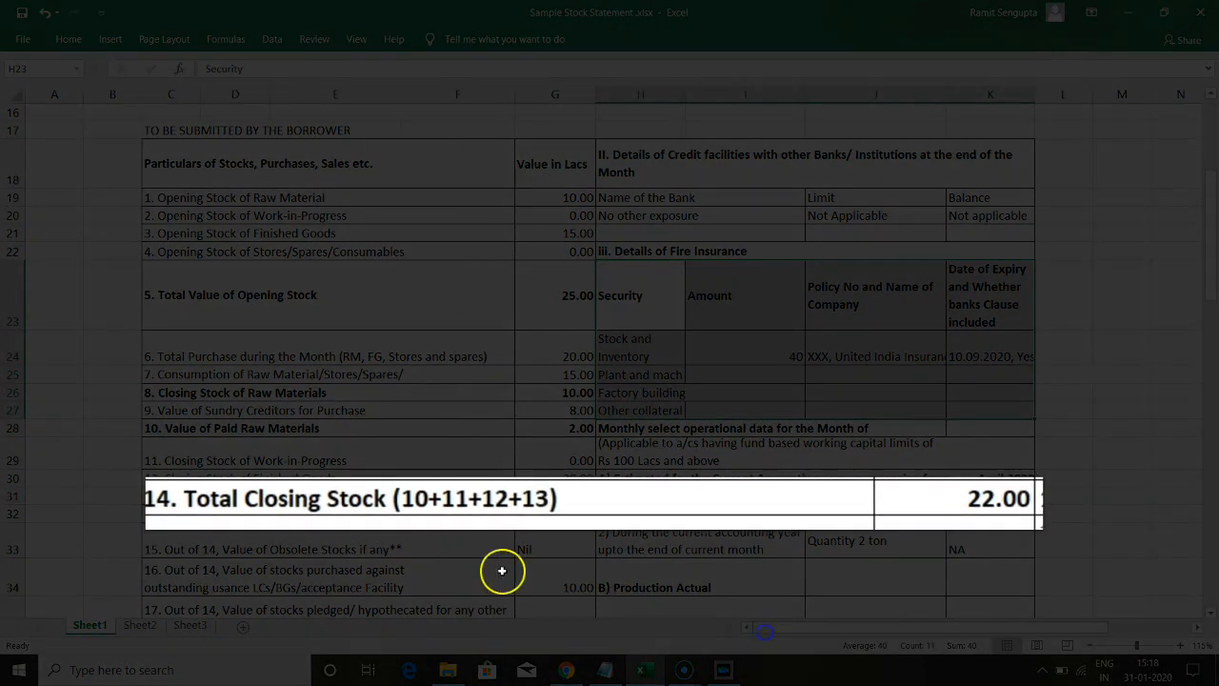
drag(355, 515, 984, 508)
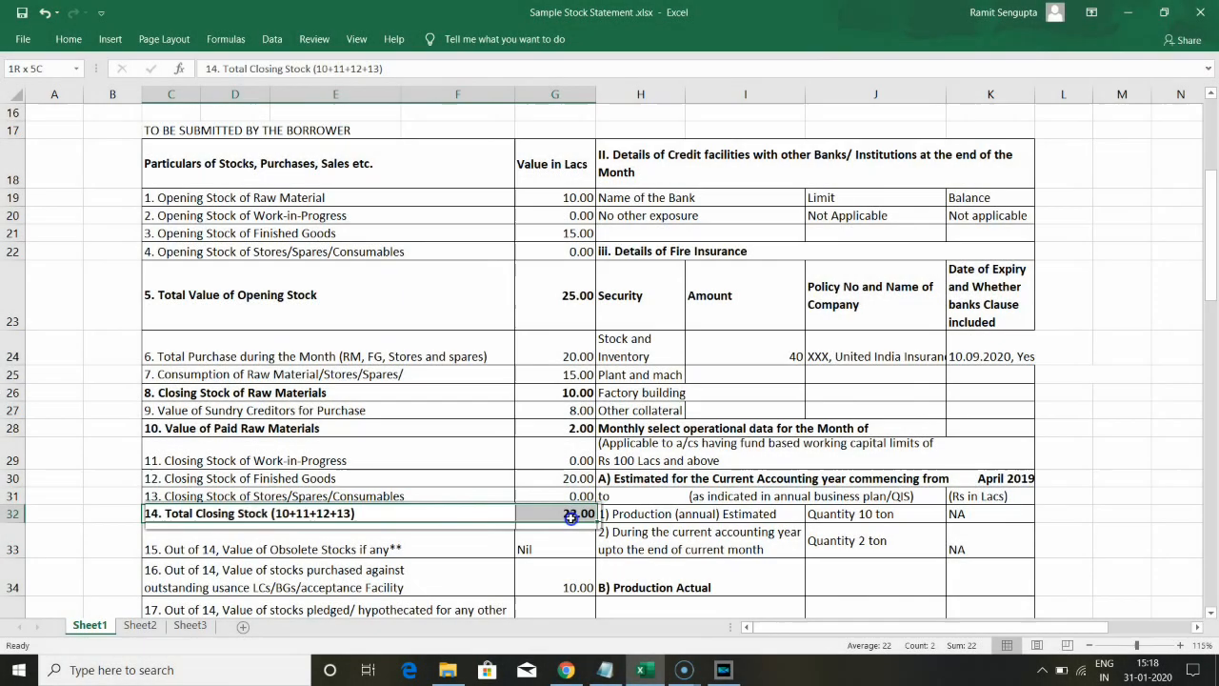
- Examine the Stock and Inventory insurance row, including its amount, policy, expiry date and bank clause entry
drag(795, 628, 862, 630)
drag(465, 356, 785, 356)
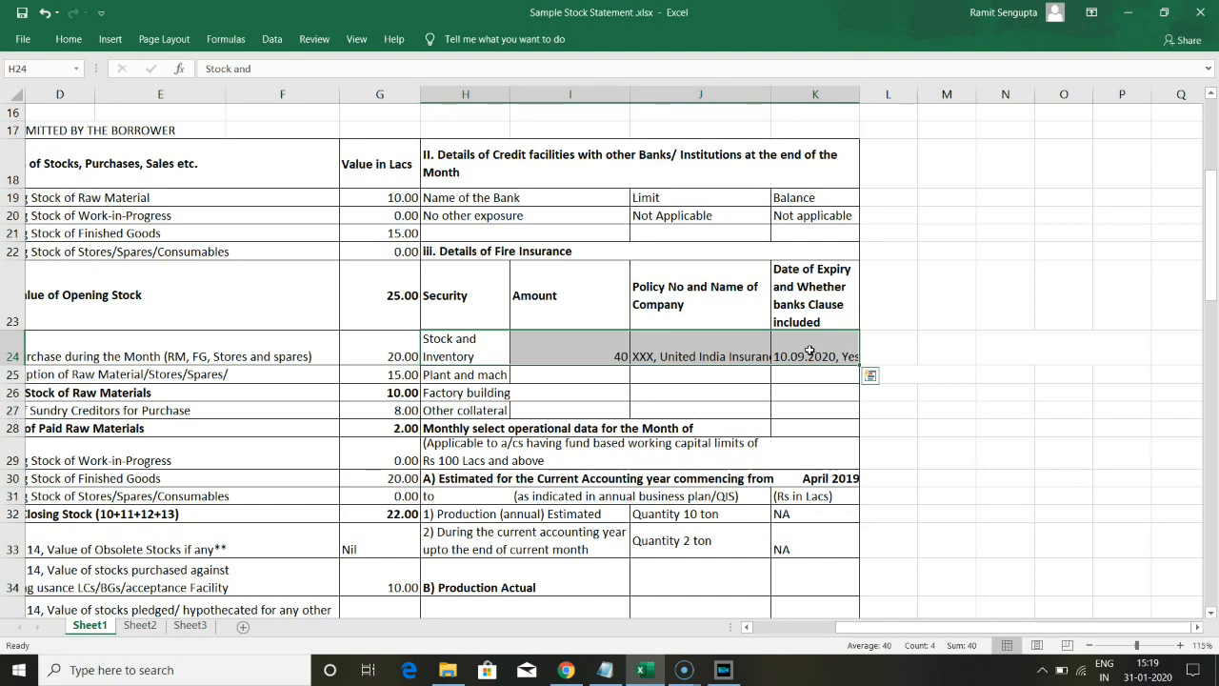
click(809, 352)
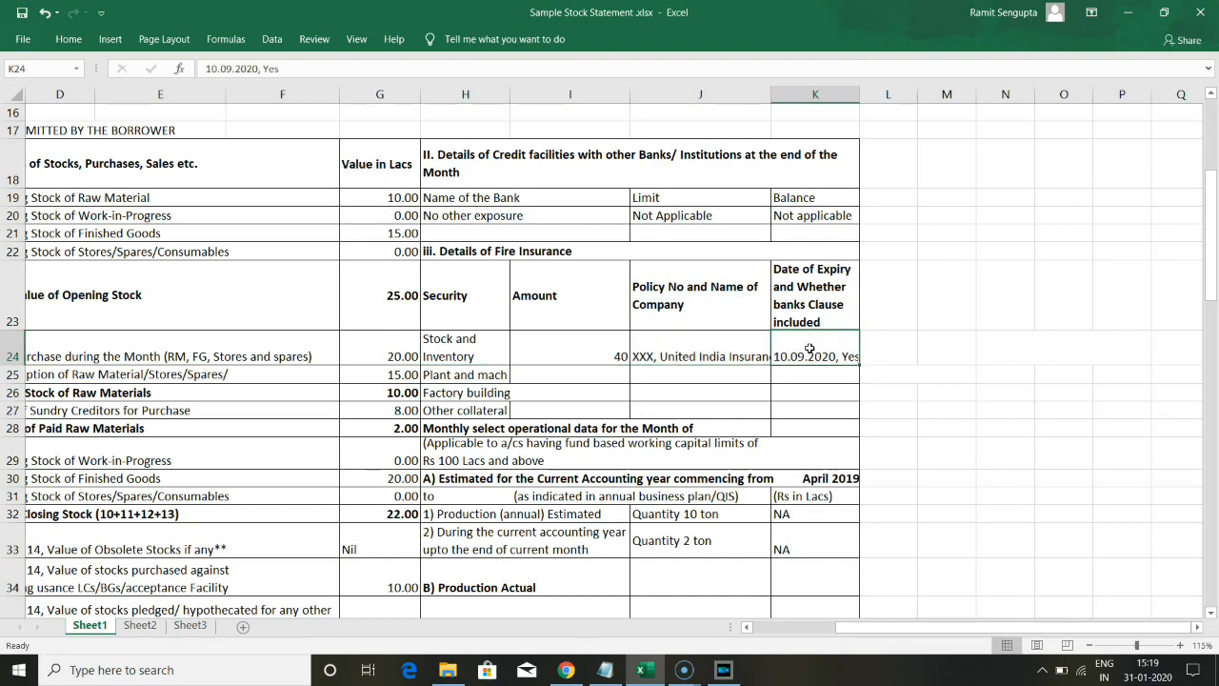
click(812, 301)
drag(812, 301, 816, 345)
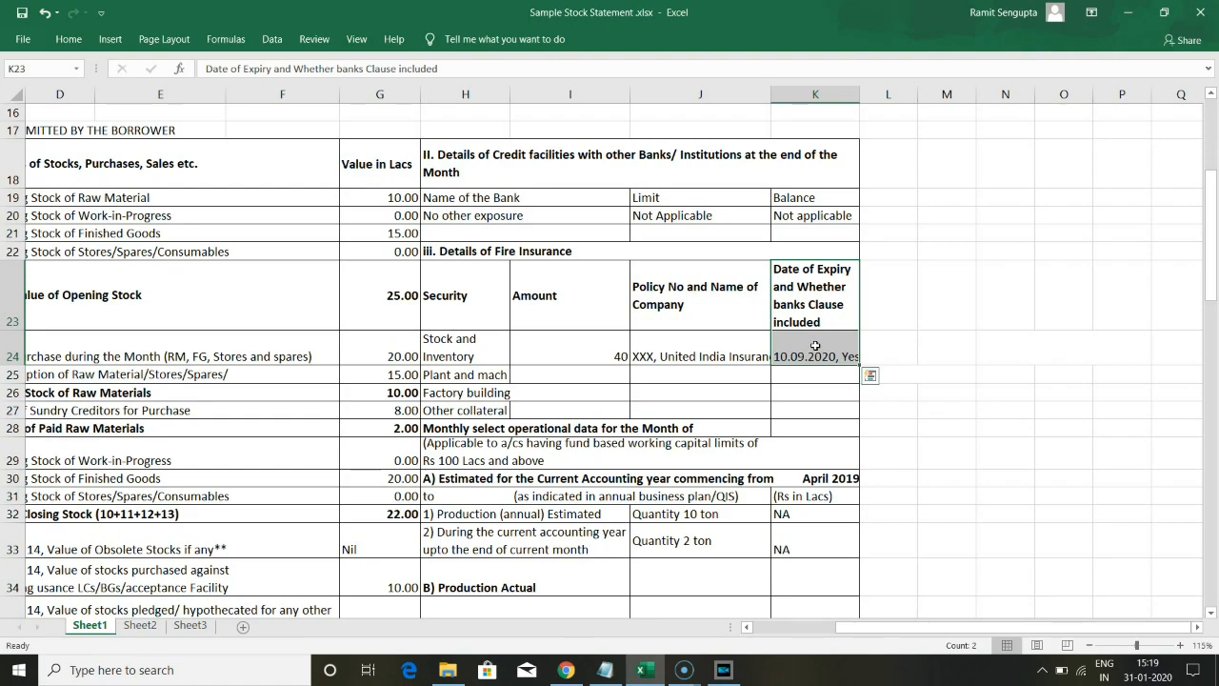
- Review the estimated and actual production figures and the Sales Actual section
scroll(758, 529, down, 3)
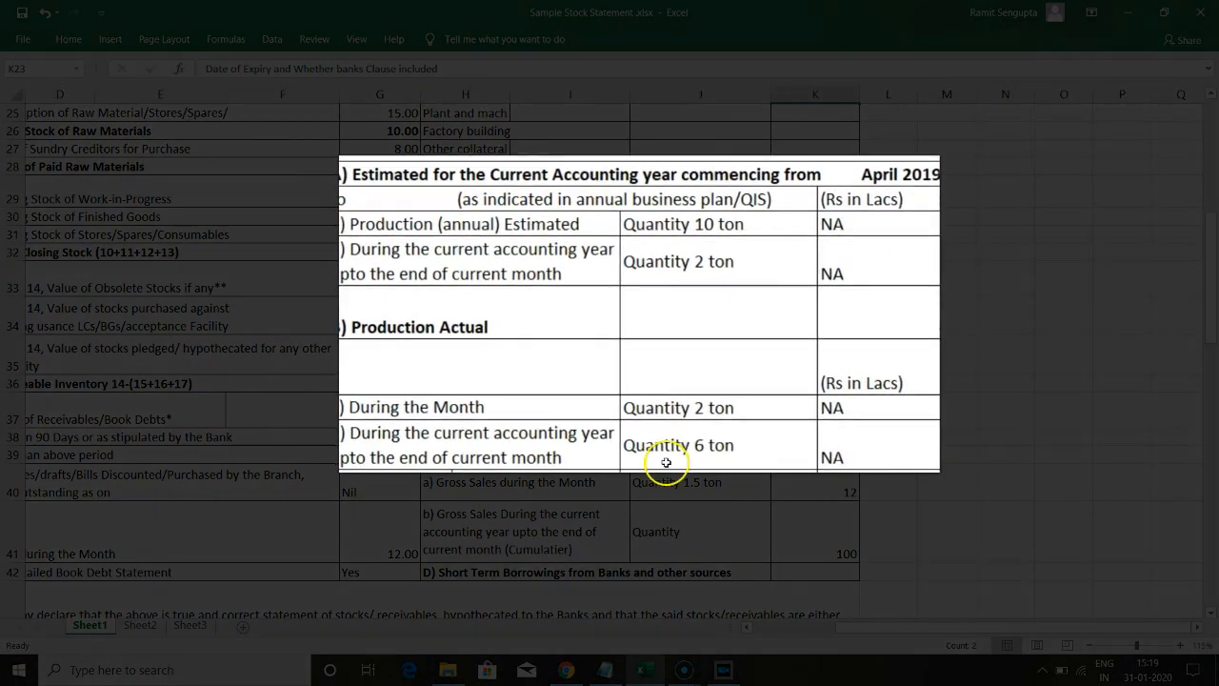
drag(346, 178, 848, 433)
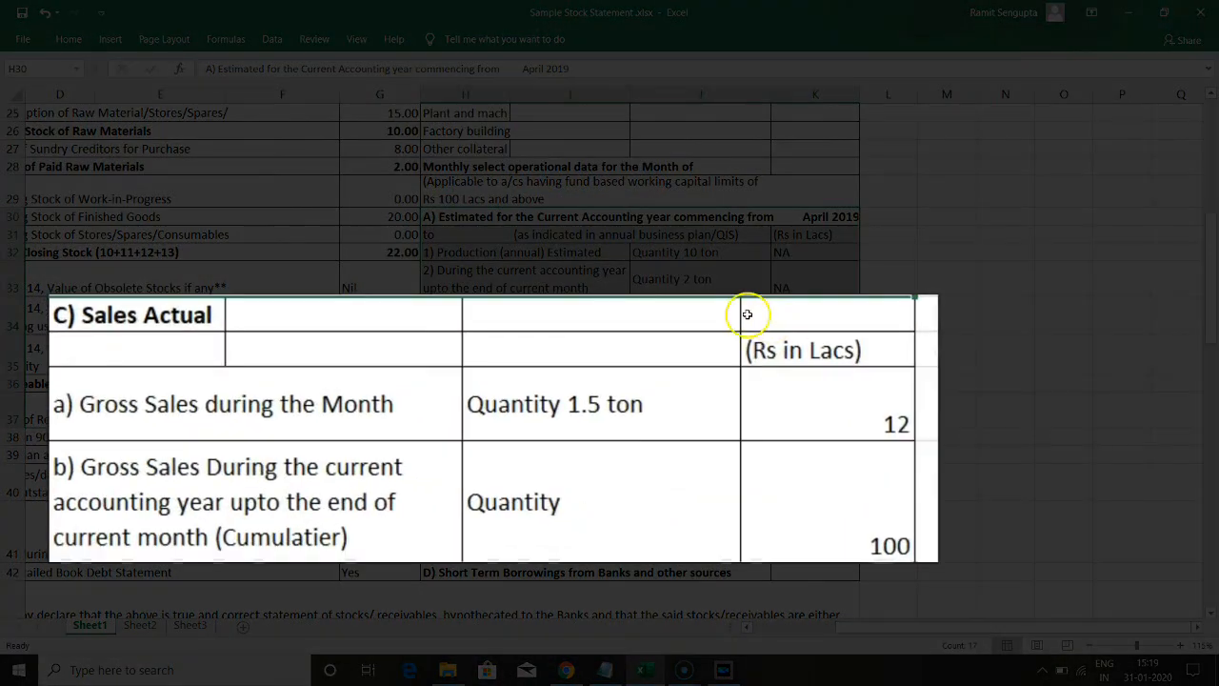
drag(112, 318, 828, 497)
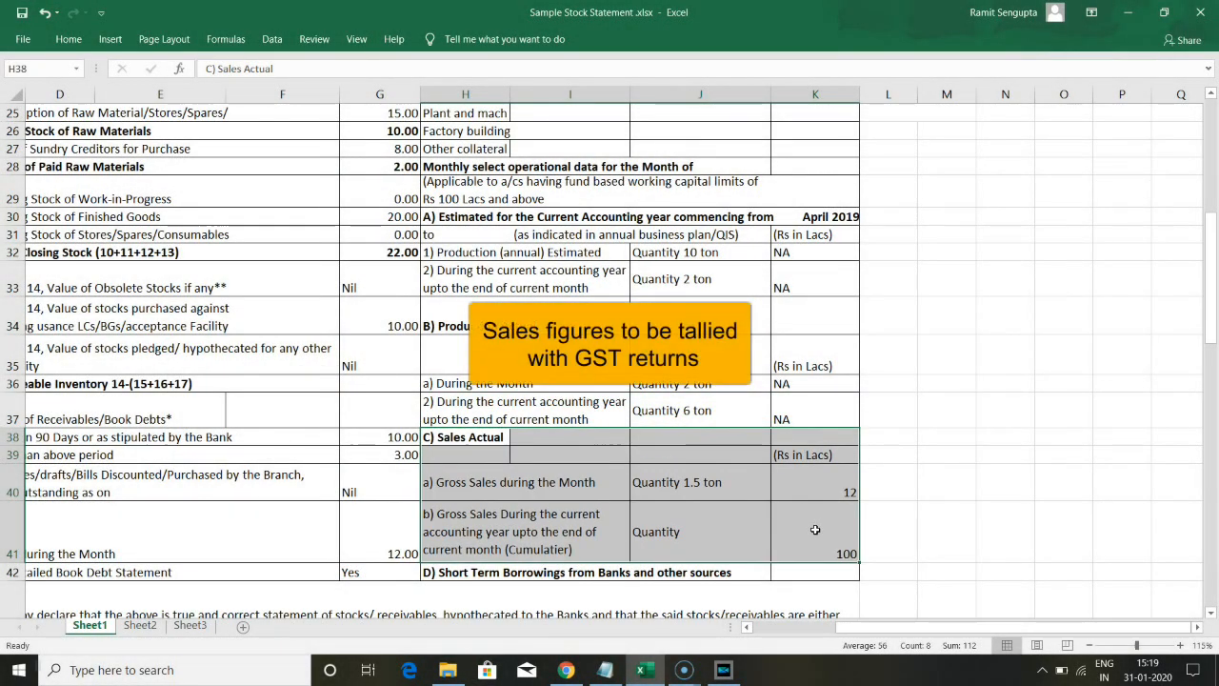
scroll(815, 530, down, 3)
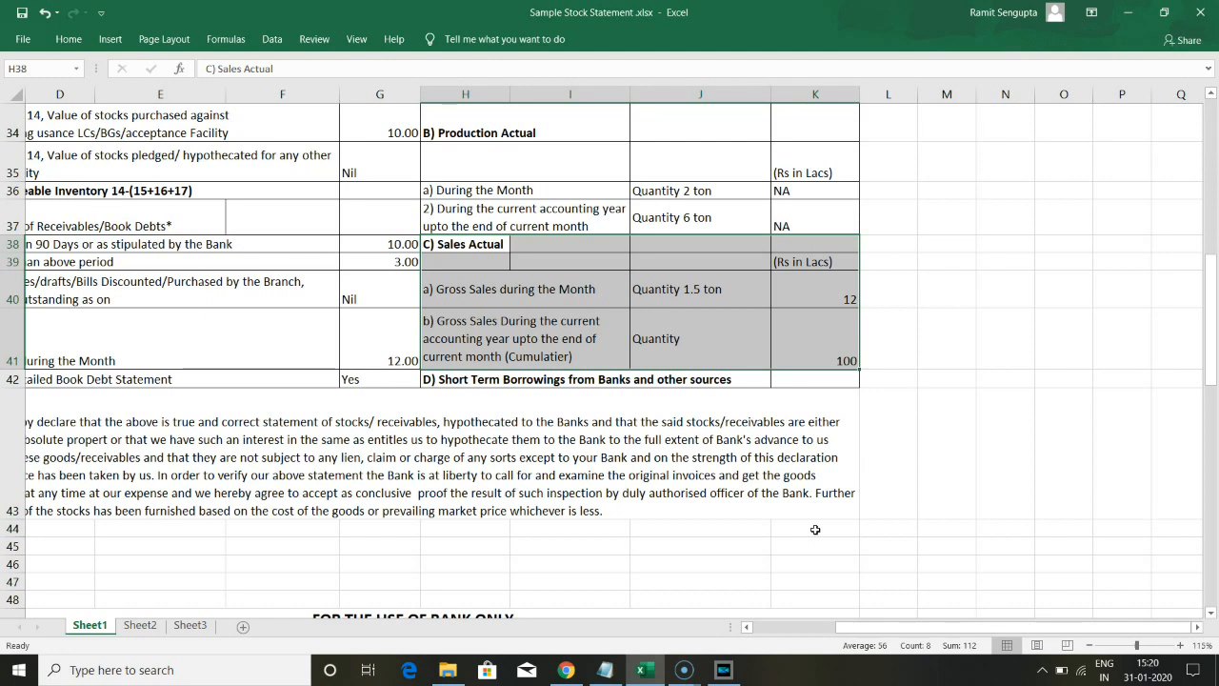
- Check the monthly and cumulative gross sales values and the short-term borrowings row
click(809, 330)
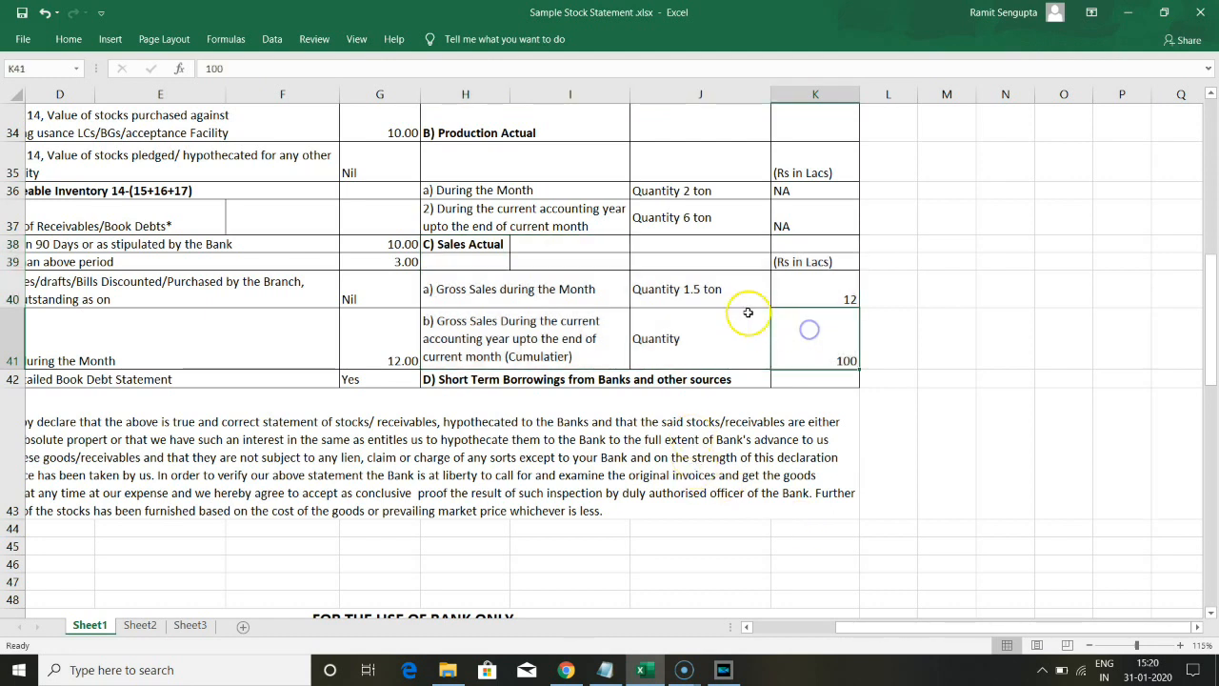
click(790, 289)
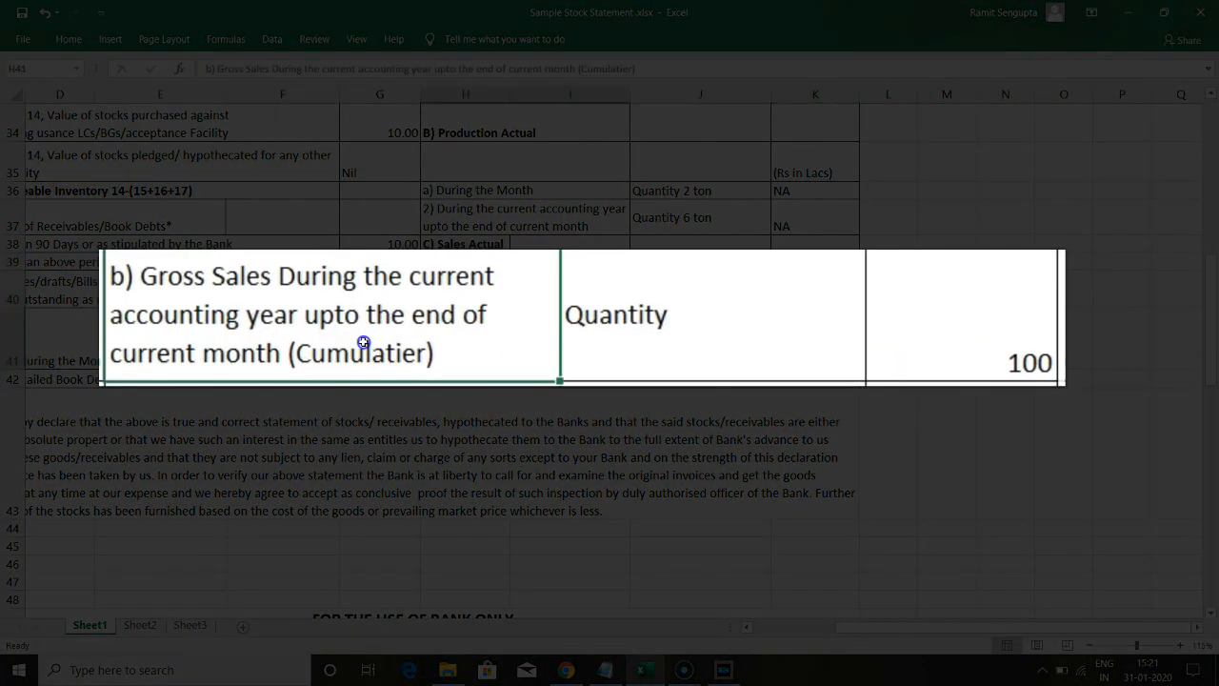
drag(610, 352, 805, 354)
drag(944, 352, 944, 352)
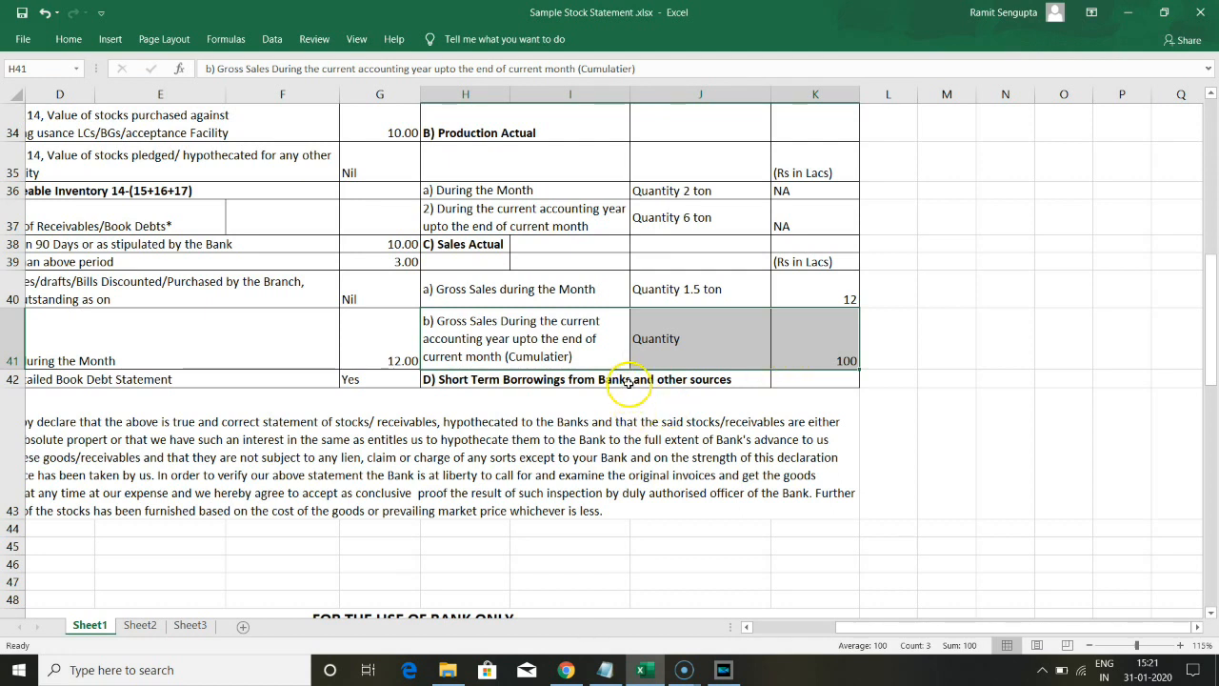
drag(633, 382, 805, 371)
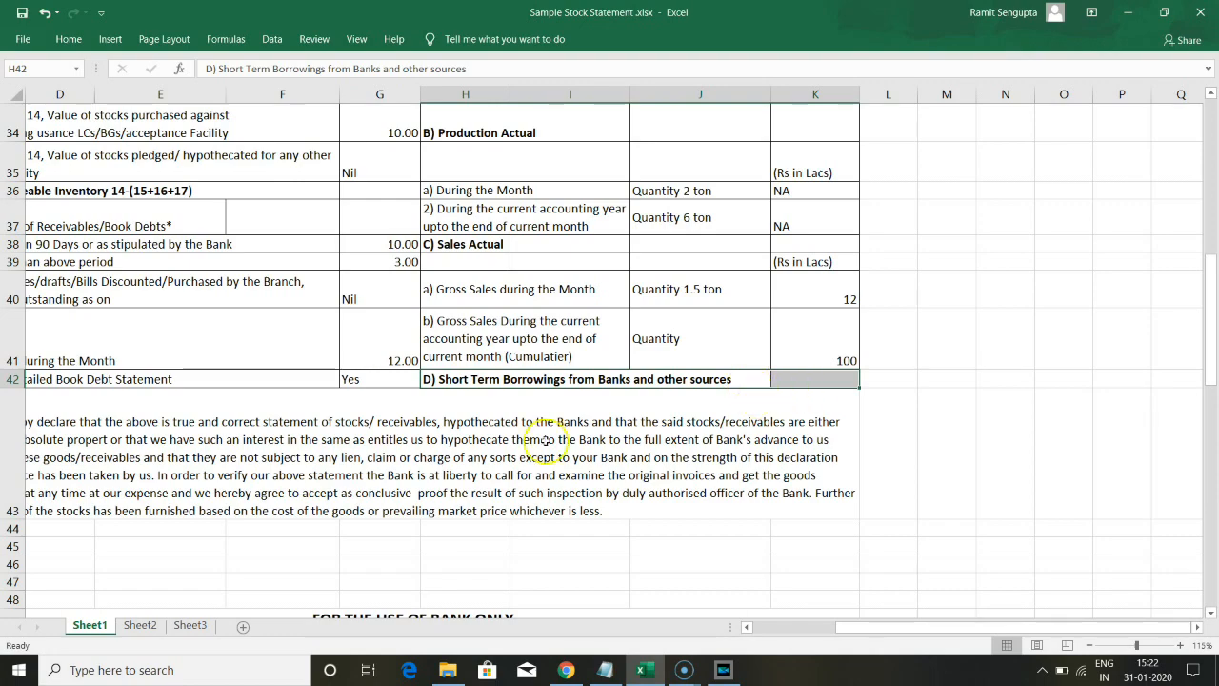
- Review the opening stock items for raw material, work-in-progress, finished goods and stores, along with their total value
scroll(420, 464, up, 8)
drag(896, 632, 799, 635)
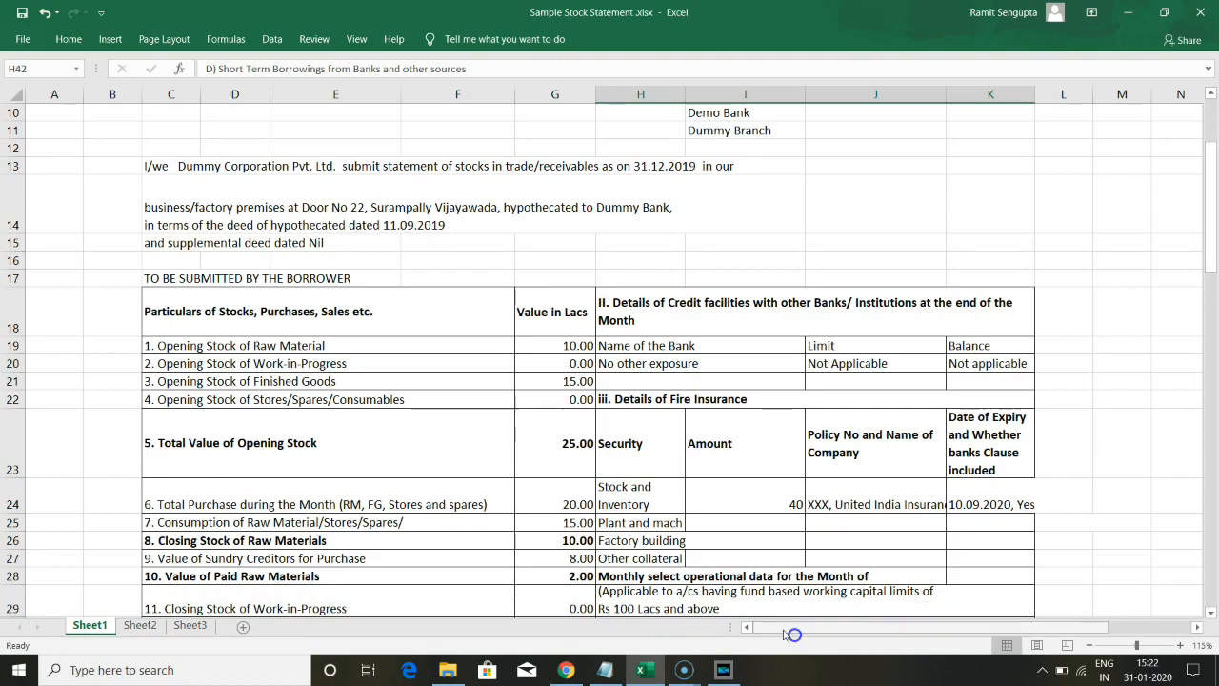
scroll(382, 464, down, 2)
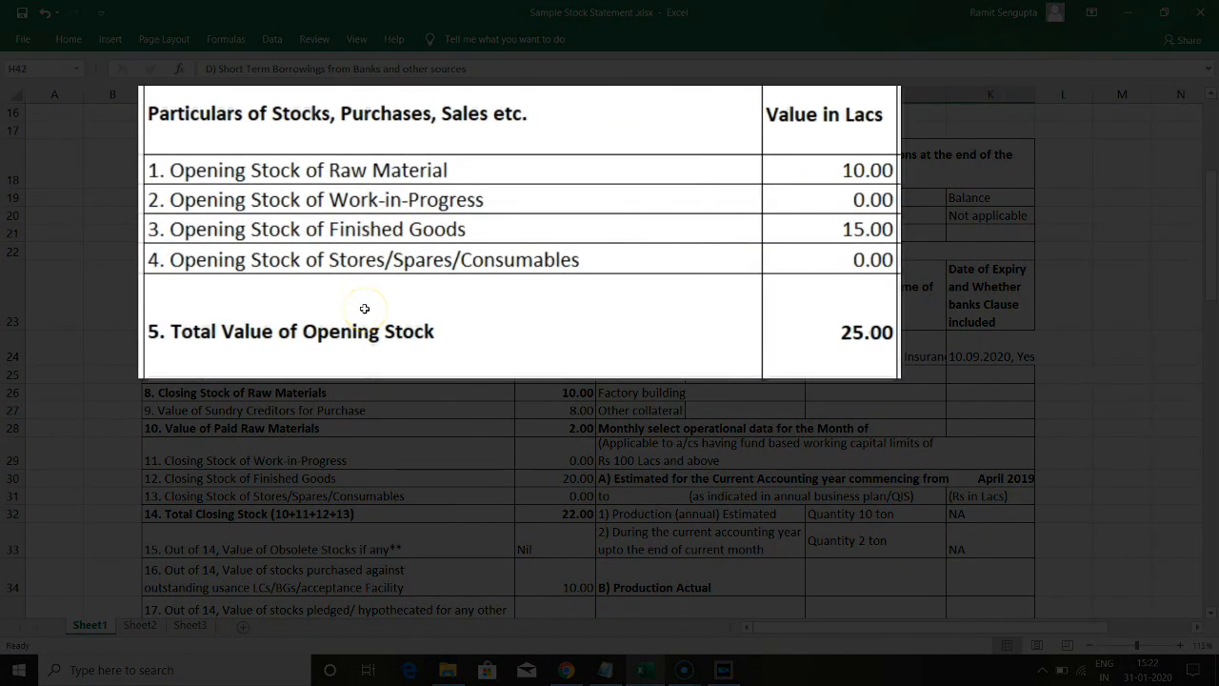
drag(298, 177, 852, 259)
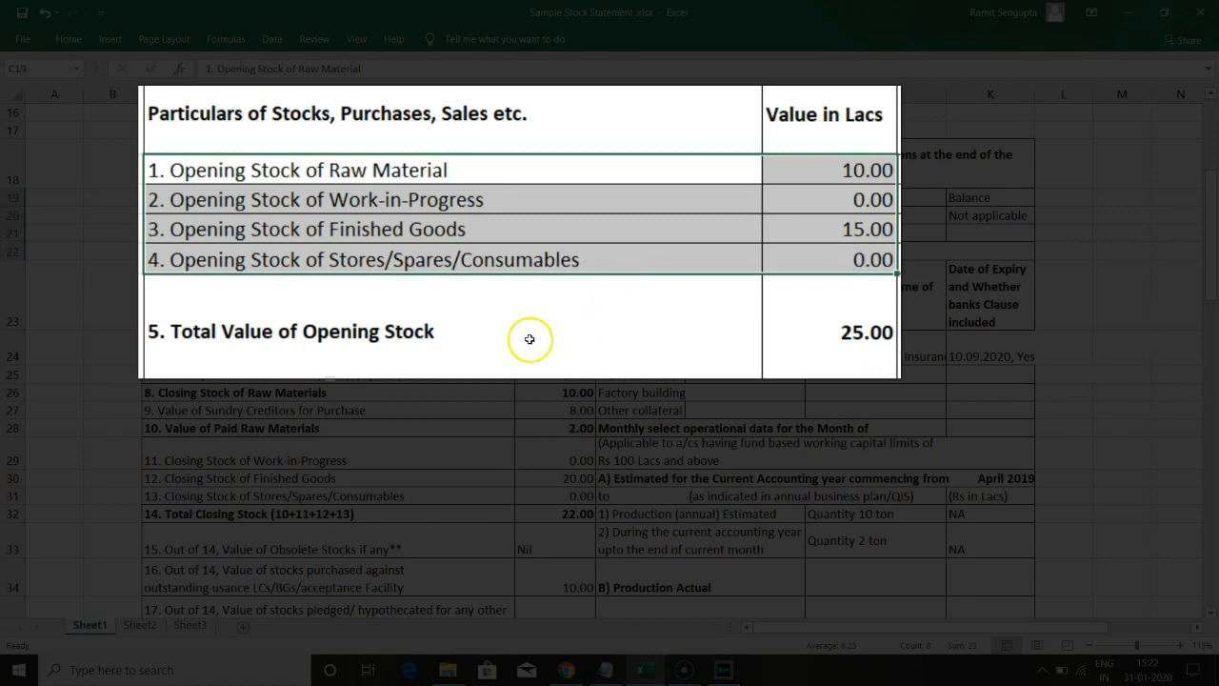
click(450, 232)
drag(381, 225, 838, 227)
click(838, 227)
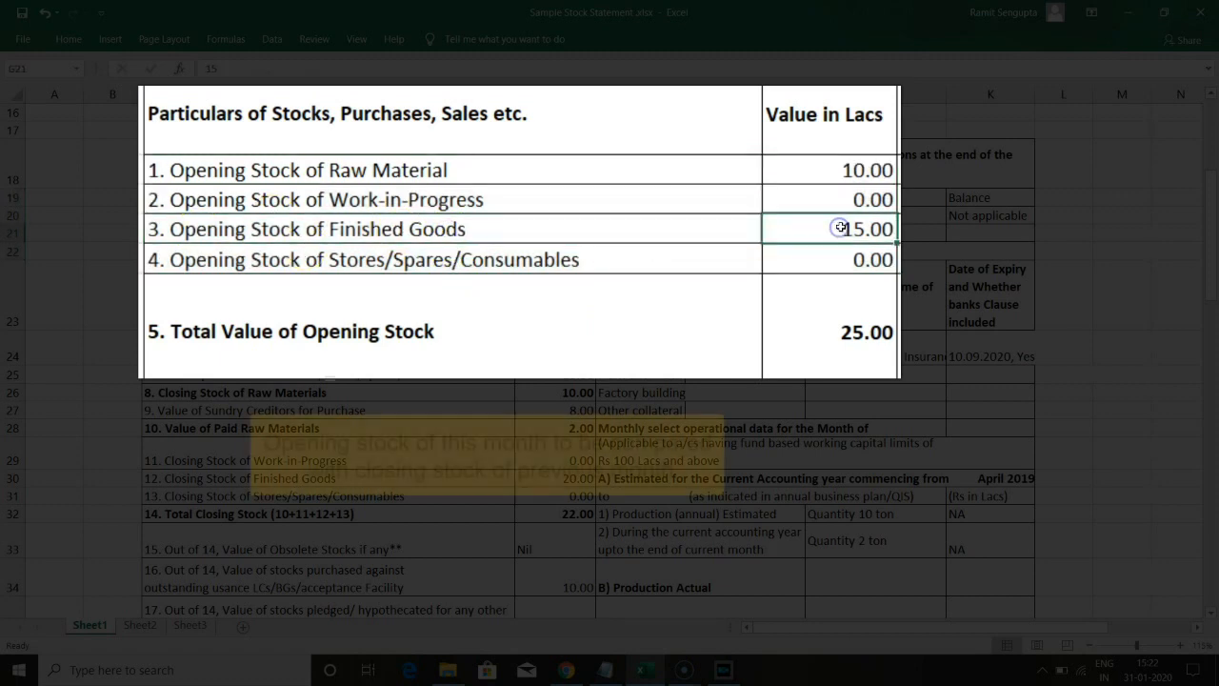
click(874, 255)
drag(449, 314, 551, 296)
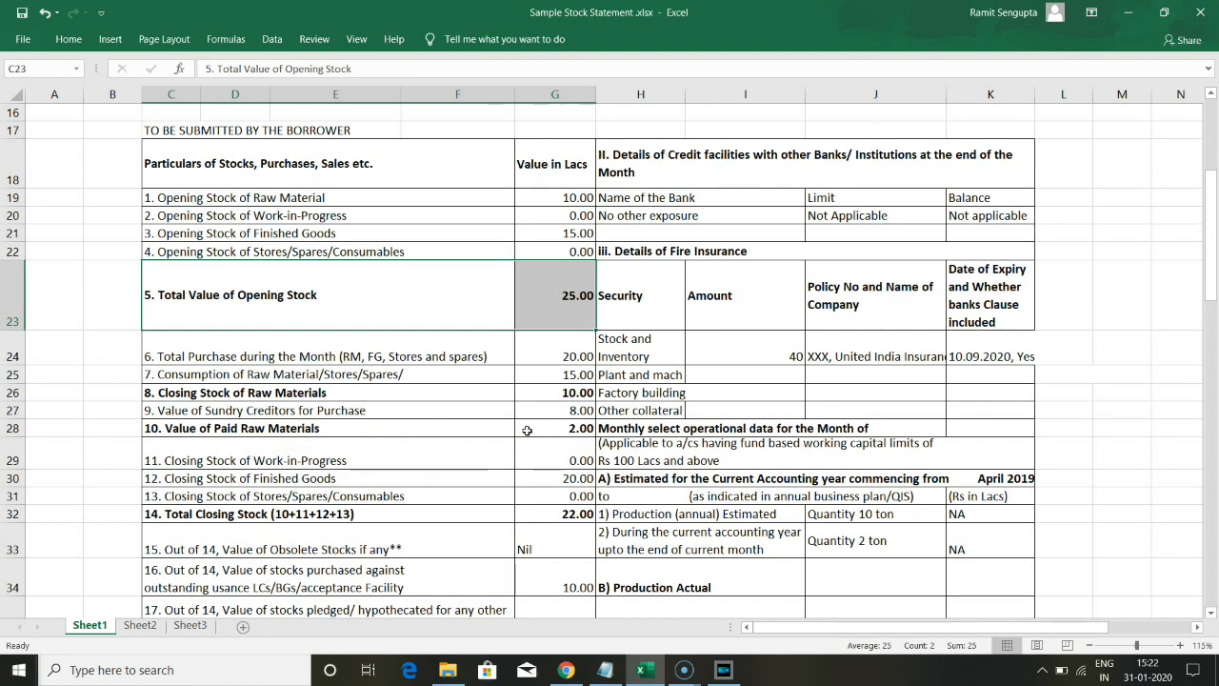
- Examine the total purchase, closing raw materials, sundry creditors and paid raw materials values
click(563, 353)
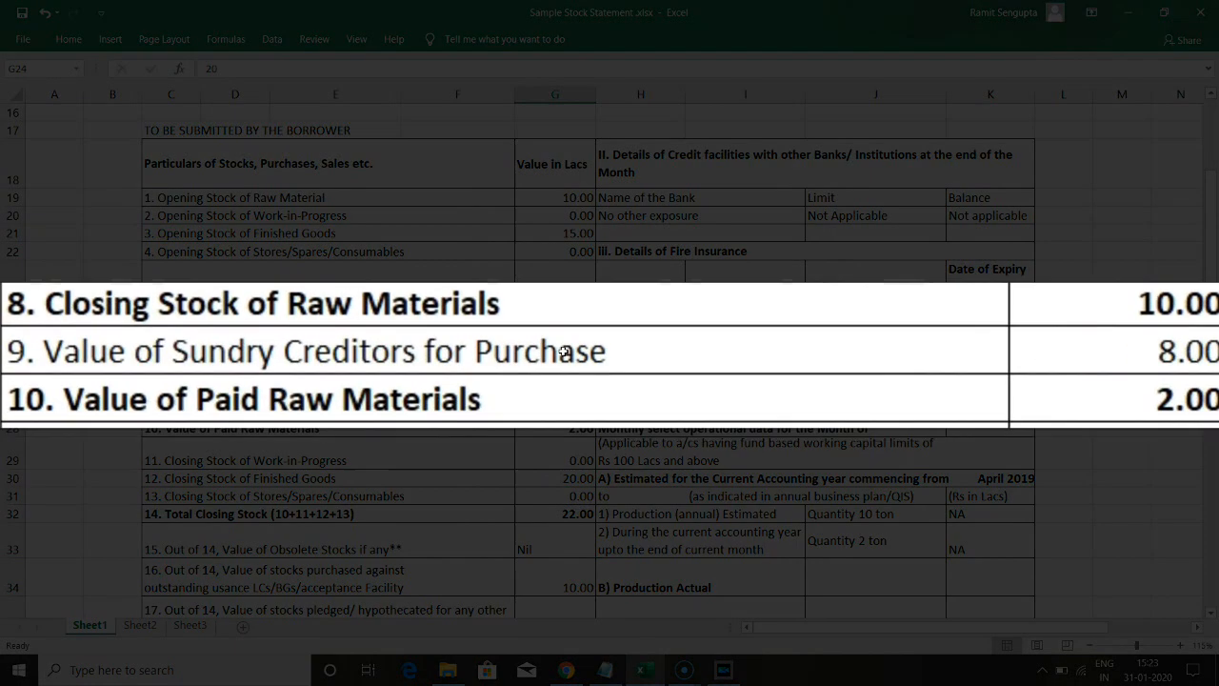
click(1180, 303)
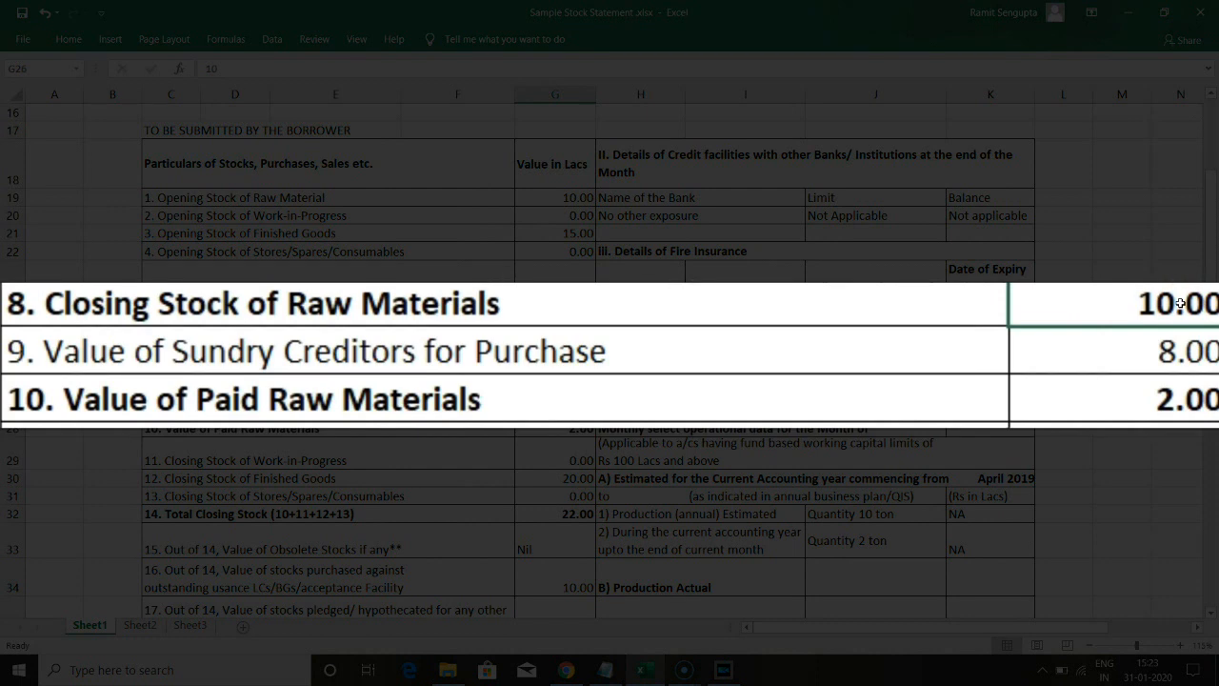
click(1190, 350)
drag(739, 292, 1137, 356)
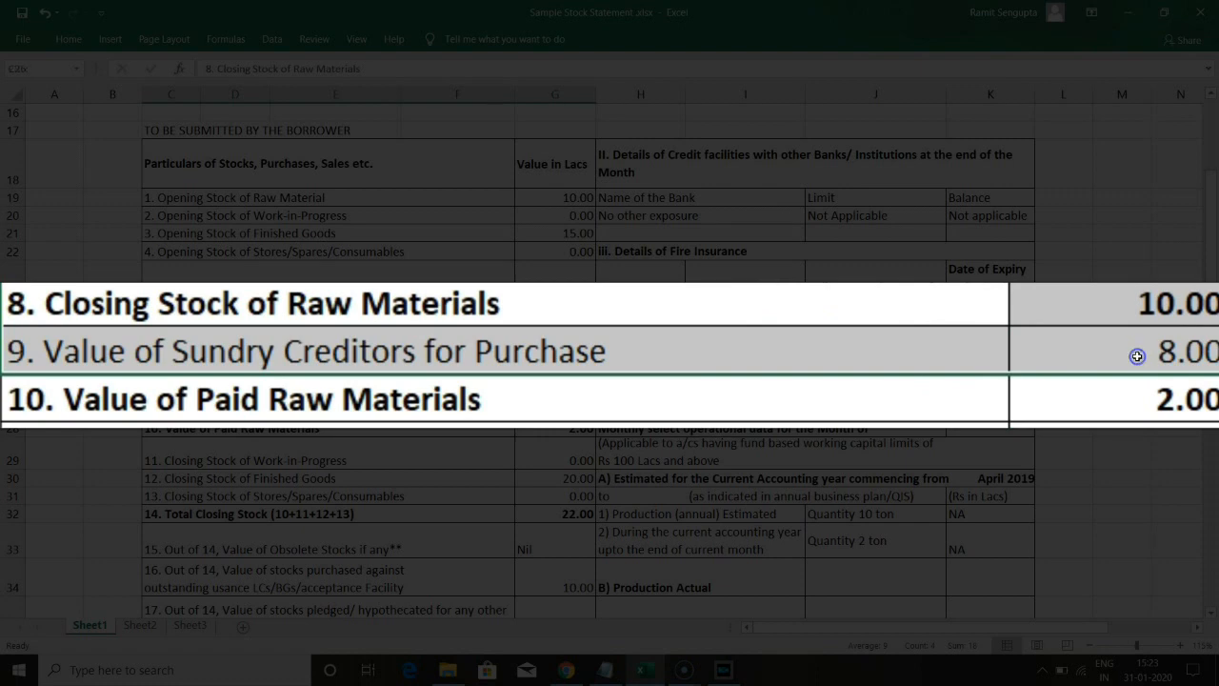
drag(620, 414, 1131, 397)
- Check the closing stock values in items 11 to 14 and the obsolete stocks entry in item 15
scroll(559, 427, down, 1)
scroll(560, 427, down, 1)
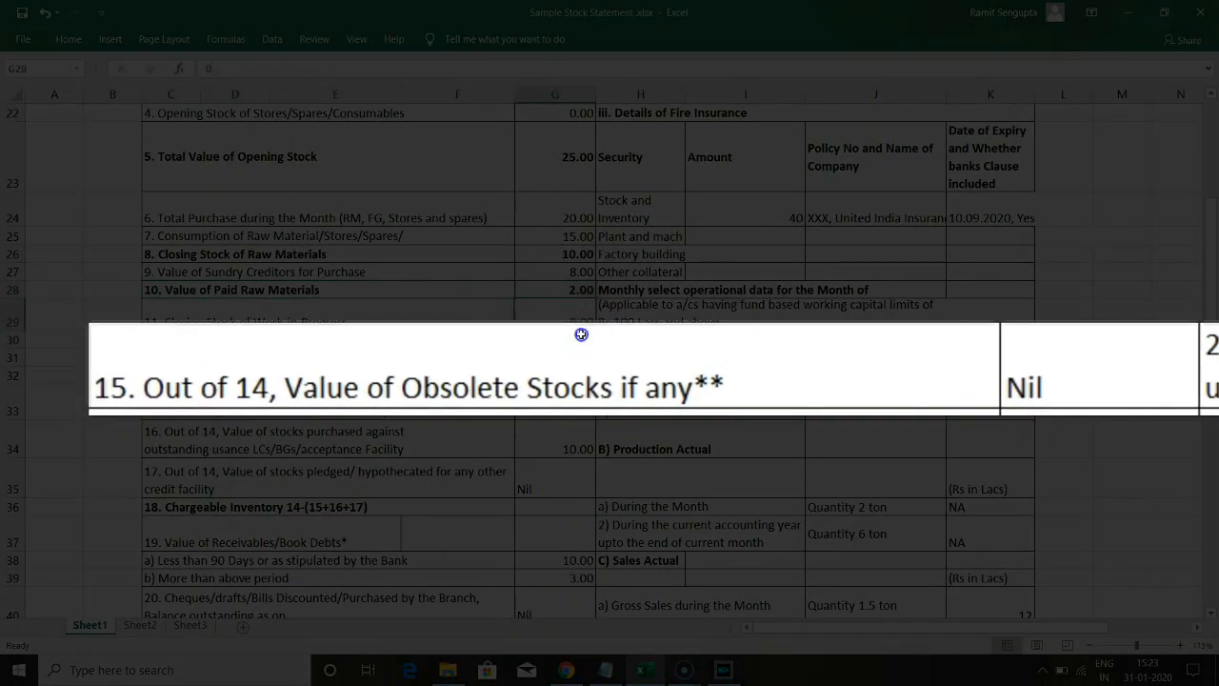
drag(581, 335, 577, 378)
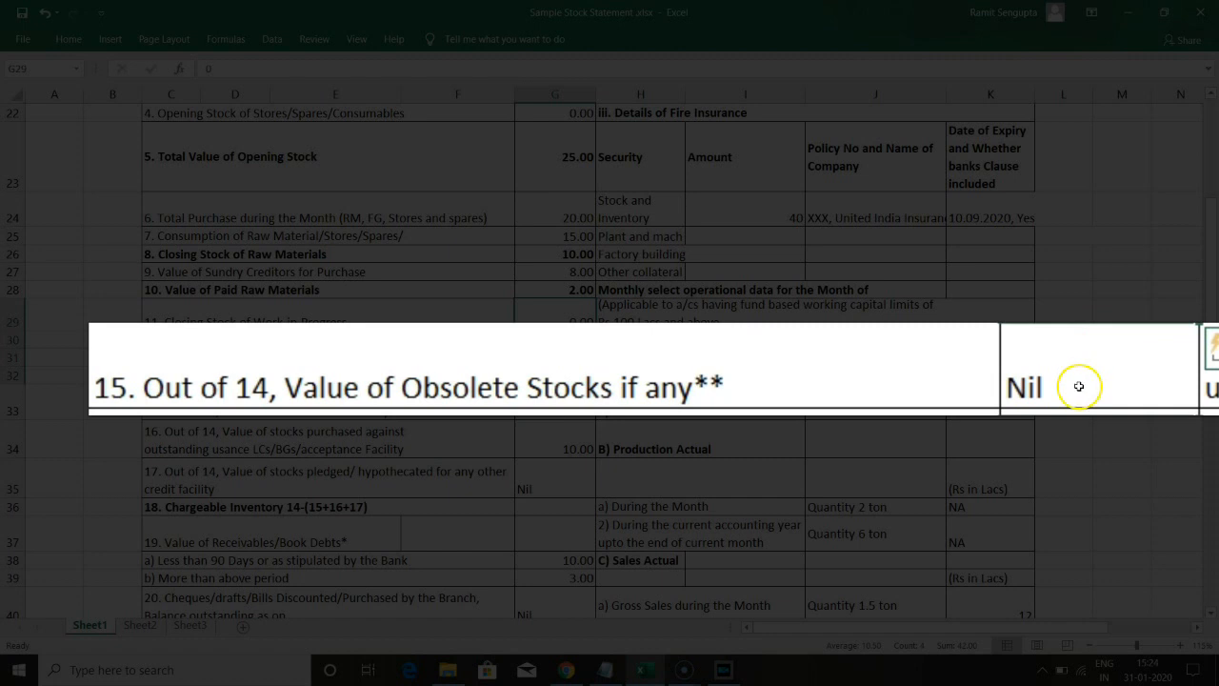
click(918, 403)
drag(918, 403, 1097, 406)
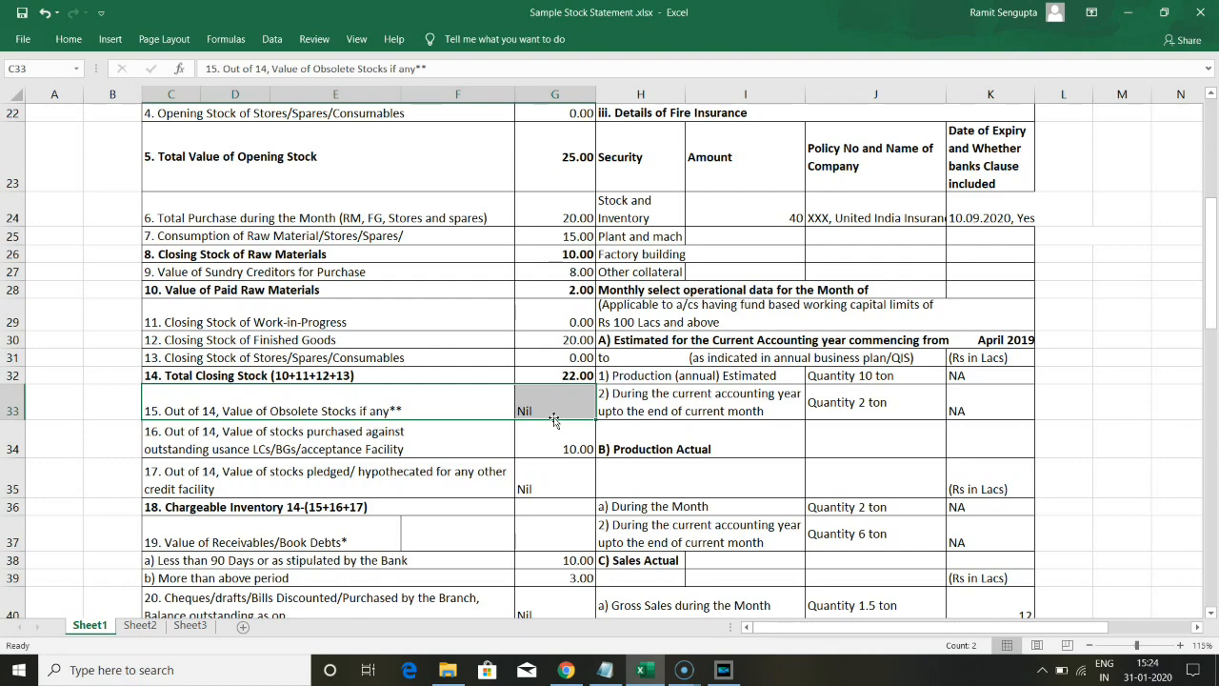
- Review the rows for stocks purchased against LCs/BGs, stocks pledged for other credit facilities, and chargeable inventory
scroll(553, 420, down, 1)
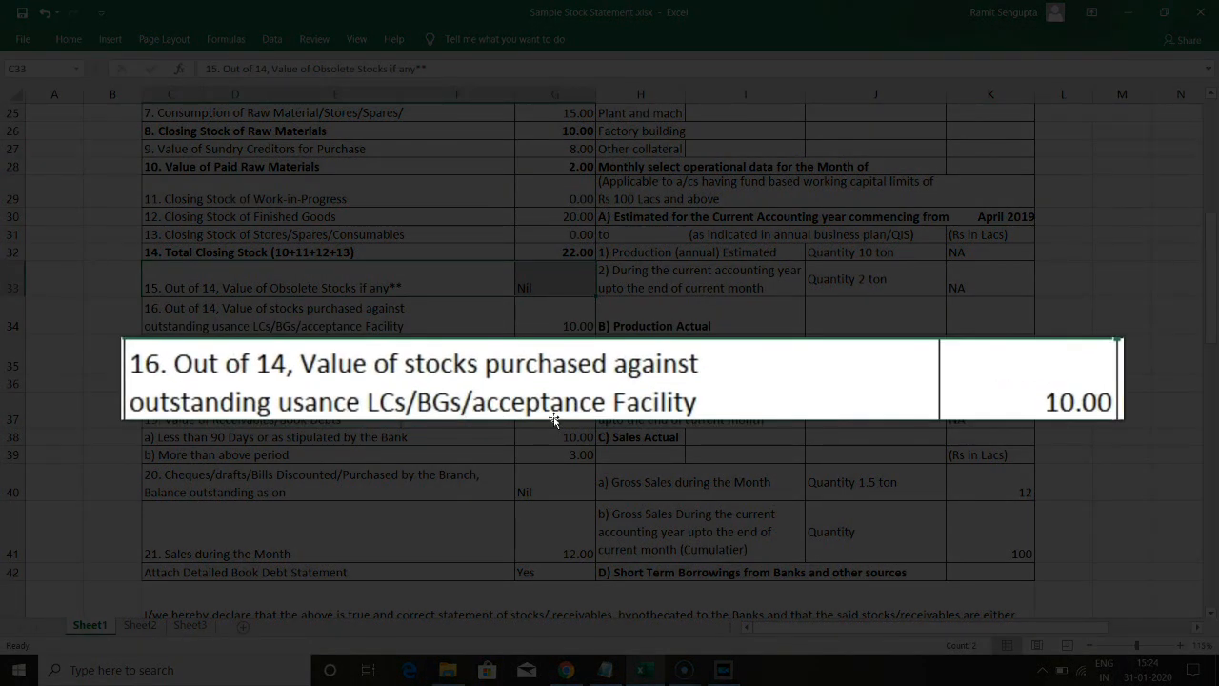
drag(310, 329, 559, 326)
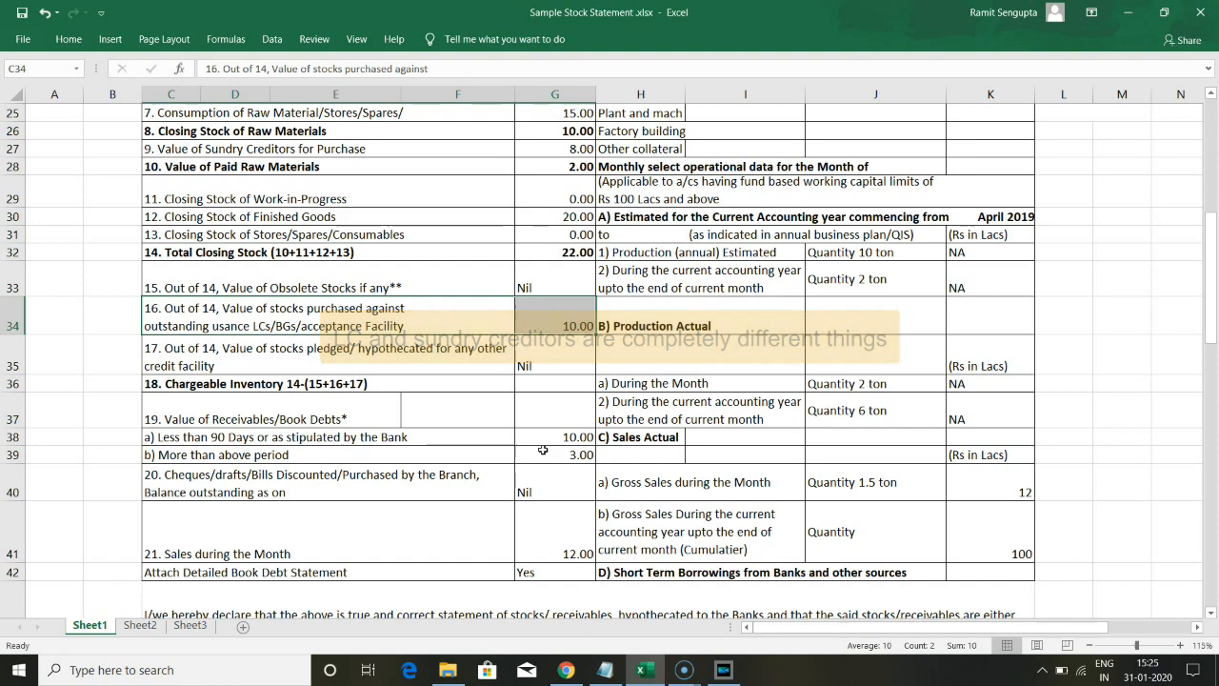
drag(461, 347, 546, 358)
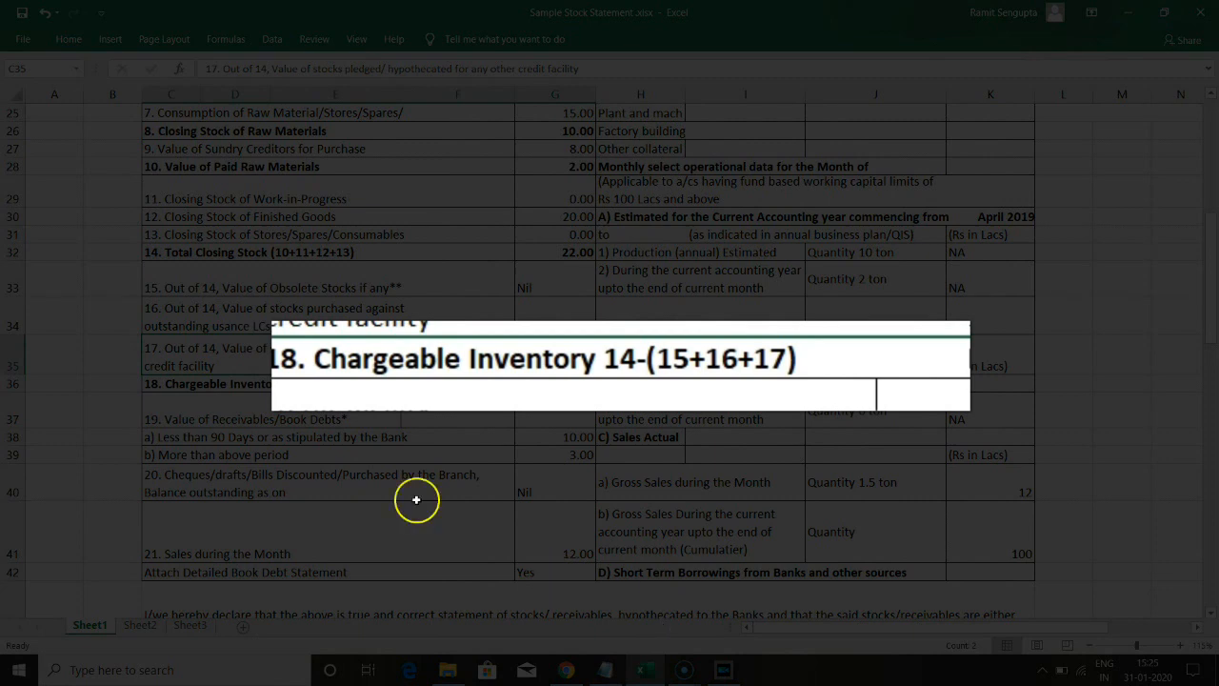
drag(449, 389, 570, 381)
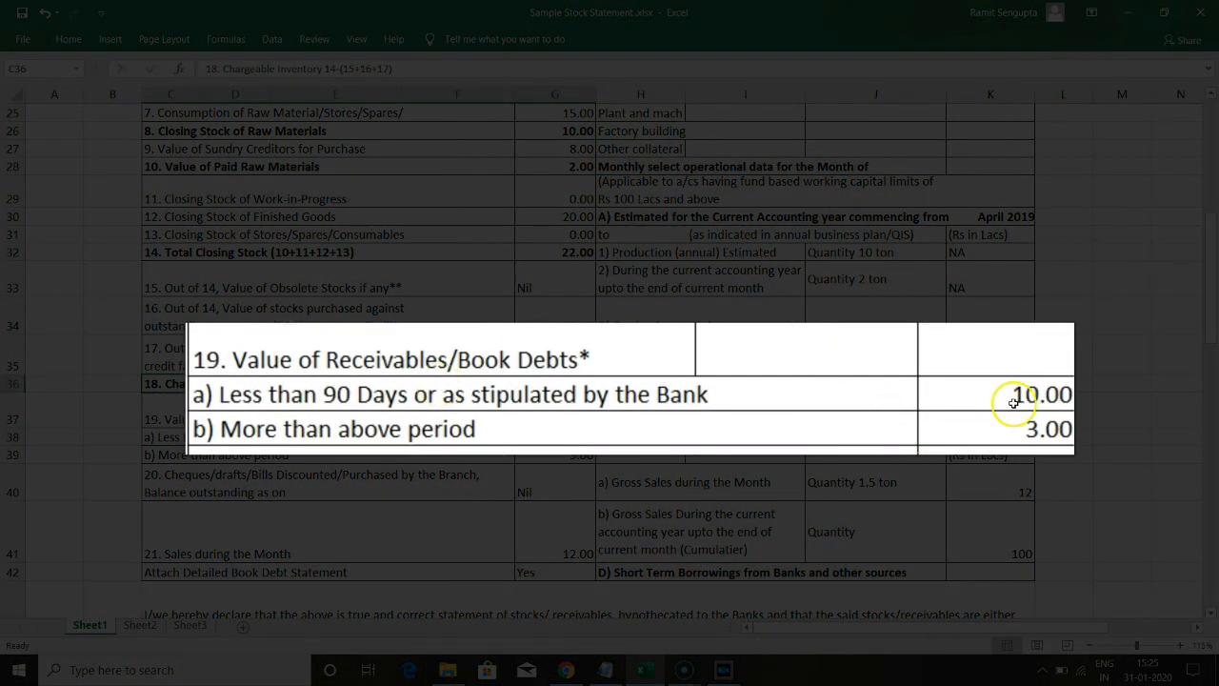
- Check the item 19 receivables values for debts within the stipulated period and for those beyond it
click(1014, 403)
click(1018, 438)
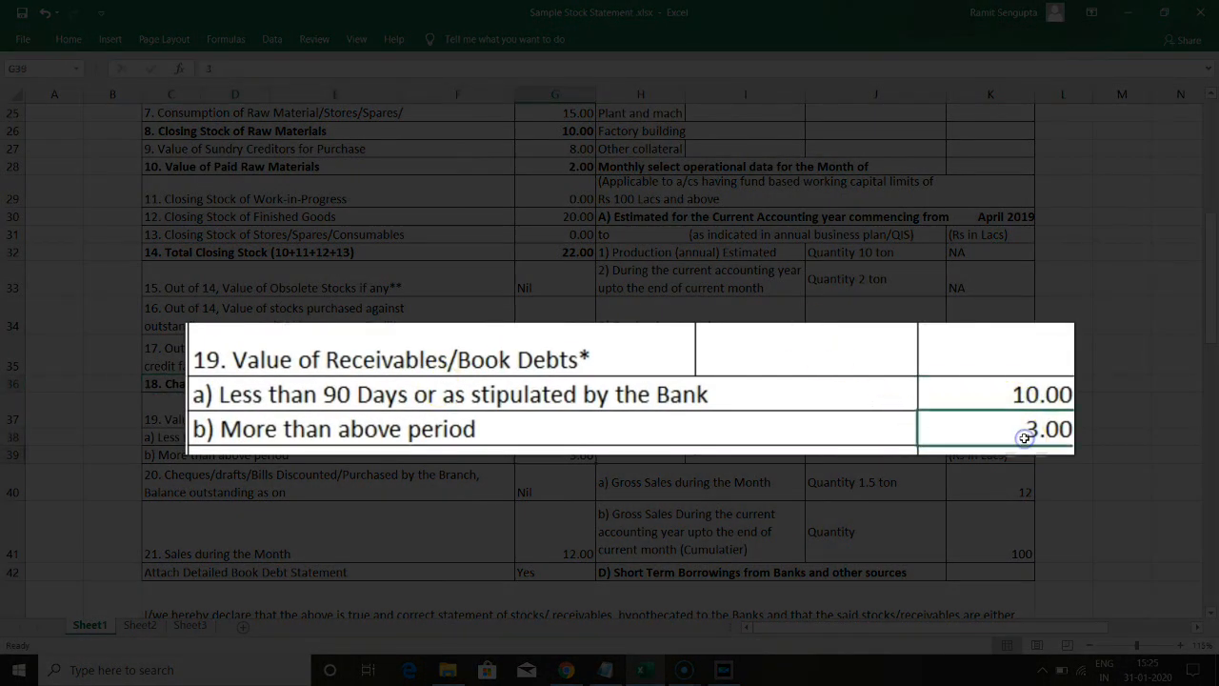
click(1024, 393)
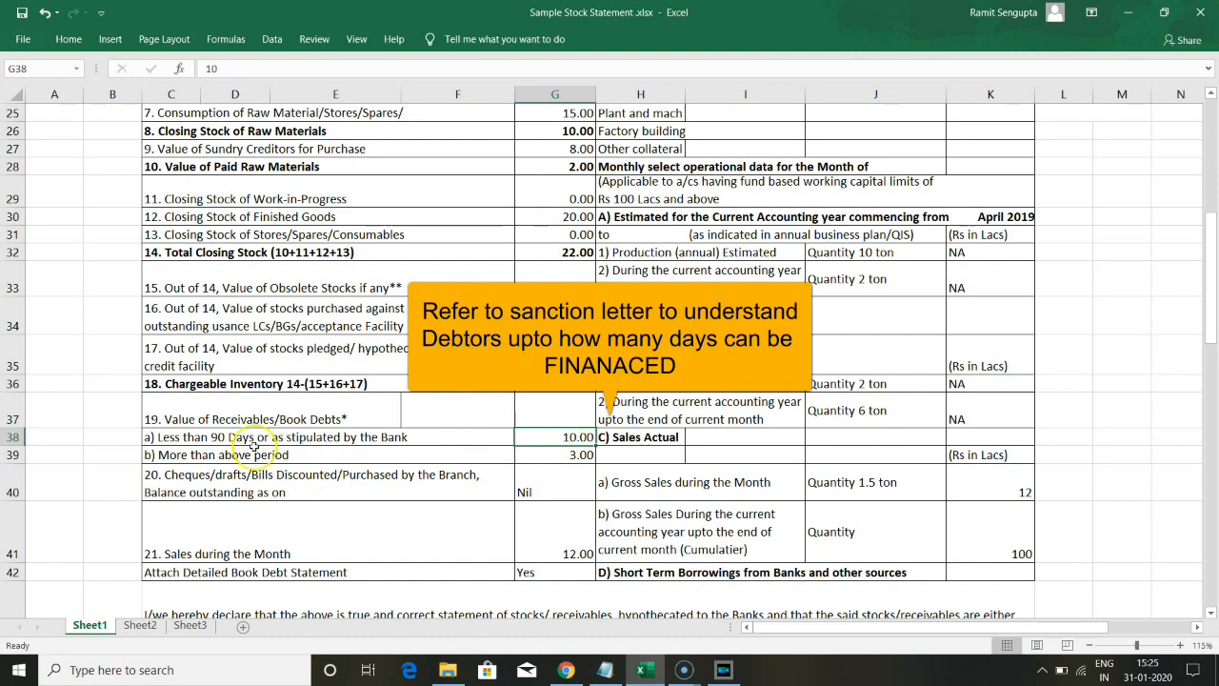
- Examine the "90 Days" wording in item 19 a) and the value of receivables older than that period
click(218, 438)
click(187, 437)
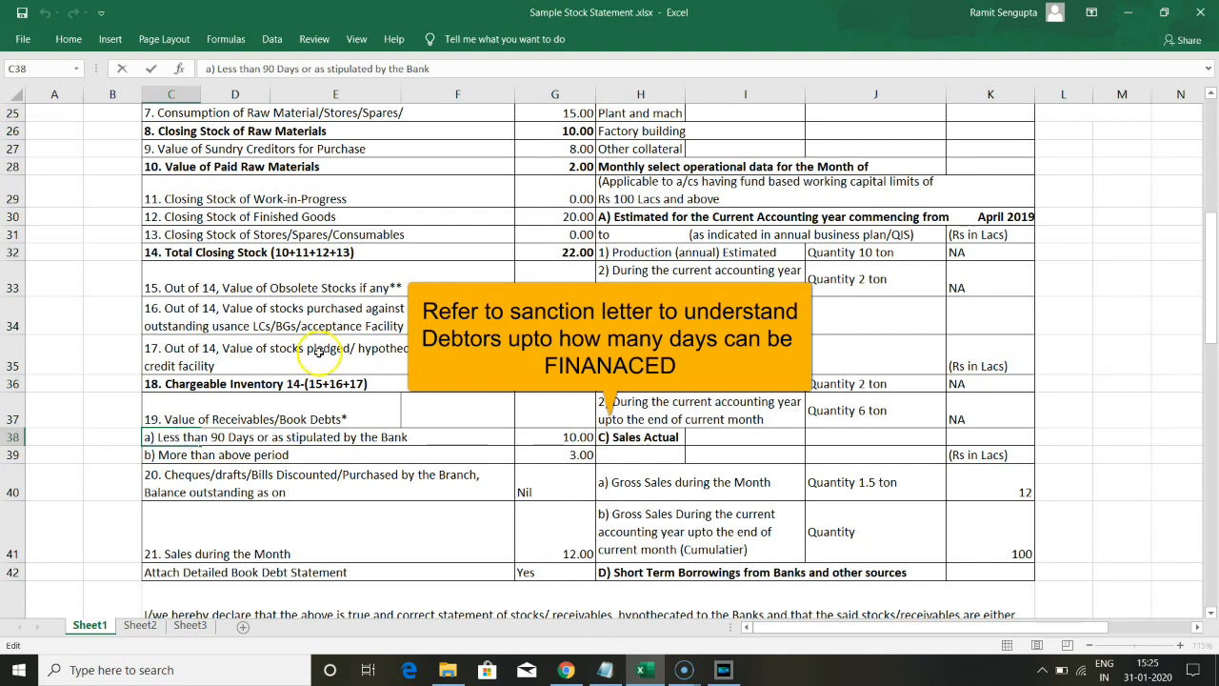
click(263, 69)
drag(263, 68, 305, 68)
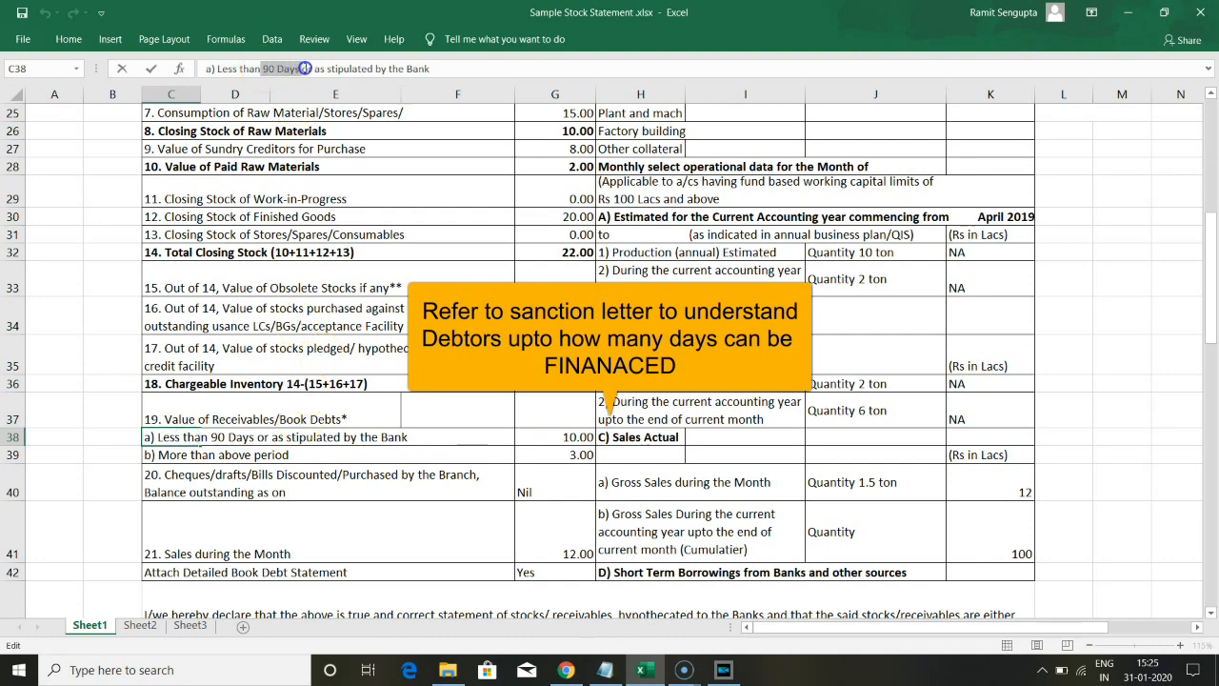
click(208, 437)
drag(209, 437, 255, 437)
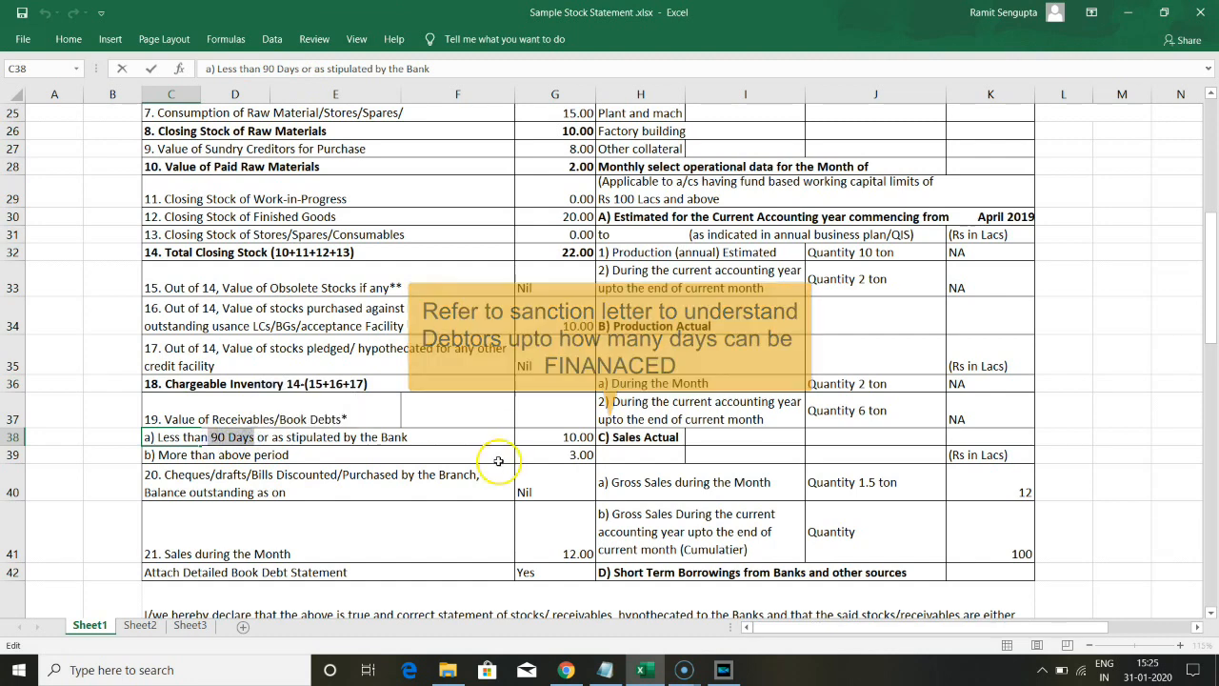
click(582, 455)
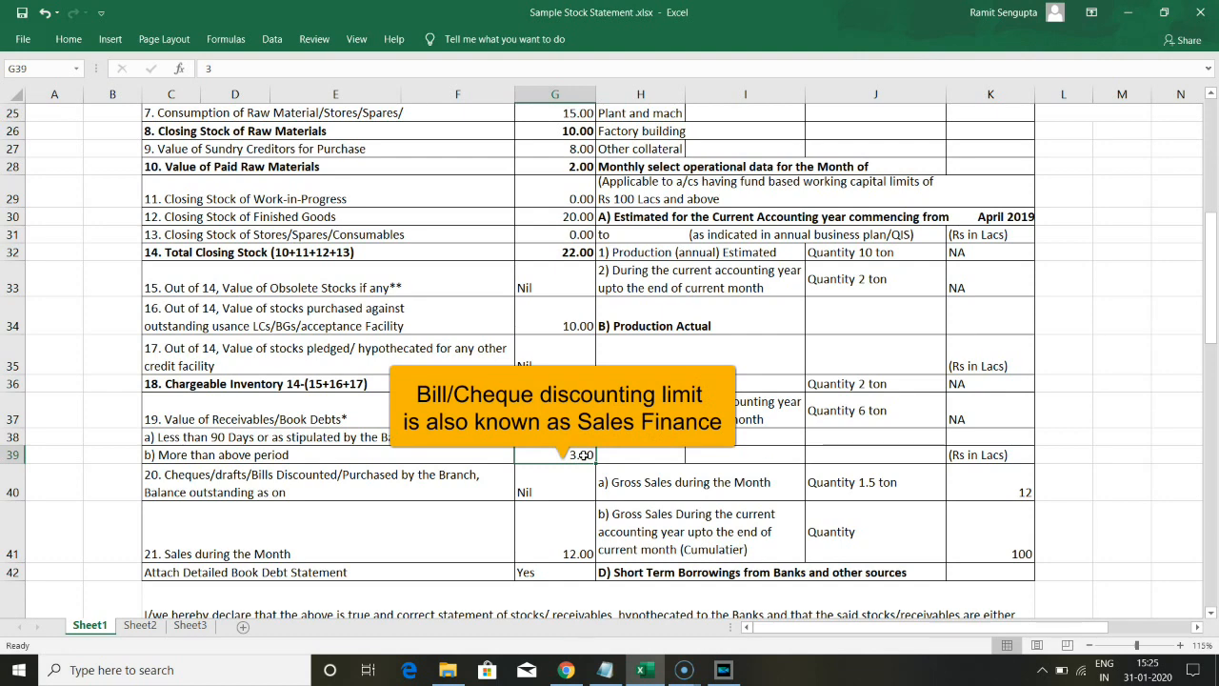
- Review item 20 on cheques, drafts and bills discounted or purchased by the branch, including its outstanding balance
click(547, 495)
click(367, 495)
drag(307, 490, 548, 487)
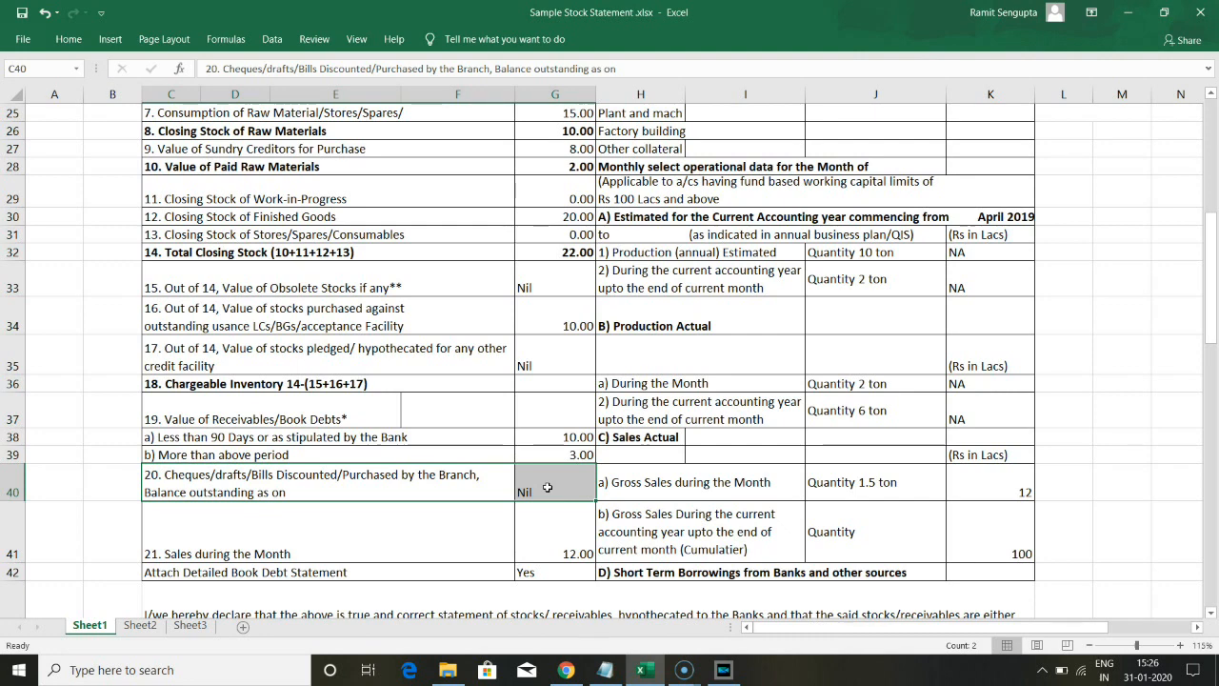
- Review the Attach Detailed Book Debt Statement row and the borrower's declaration below it
click(559, 581)
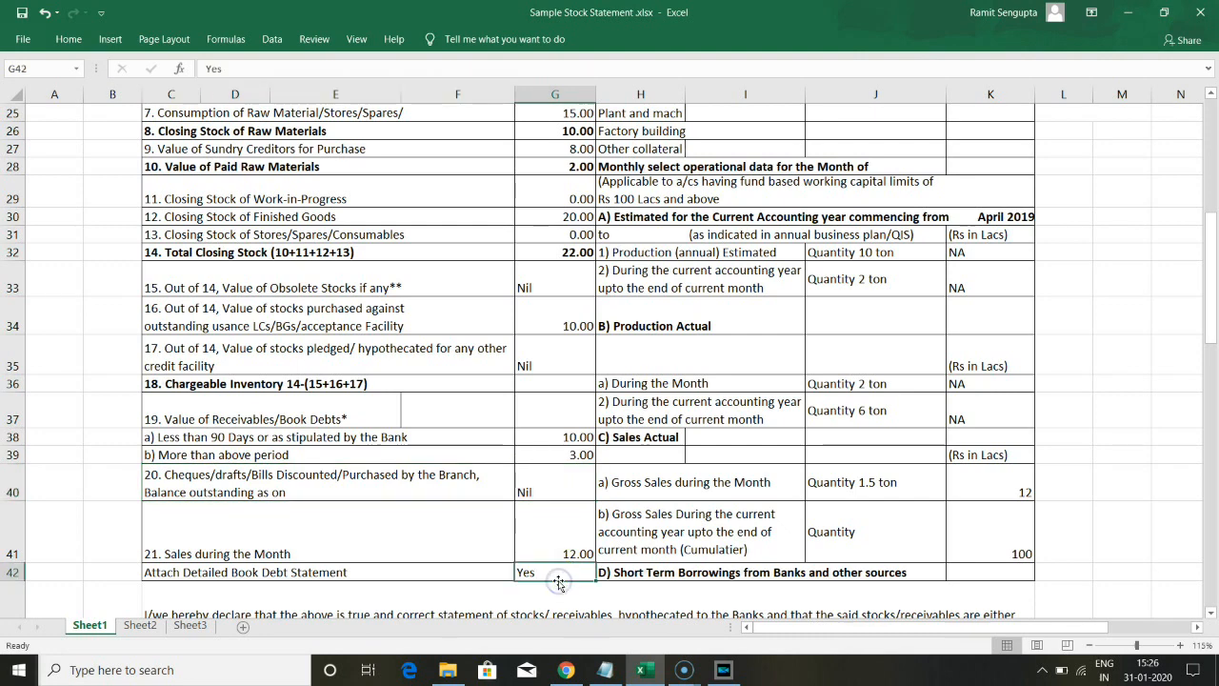
drag(419, 571, 547, 572)
scroll(547, 571, down, 5)
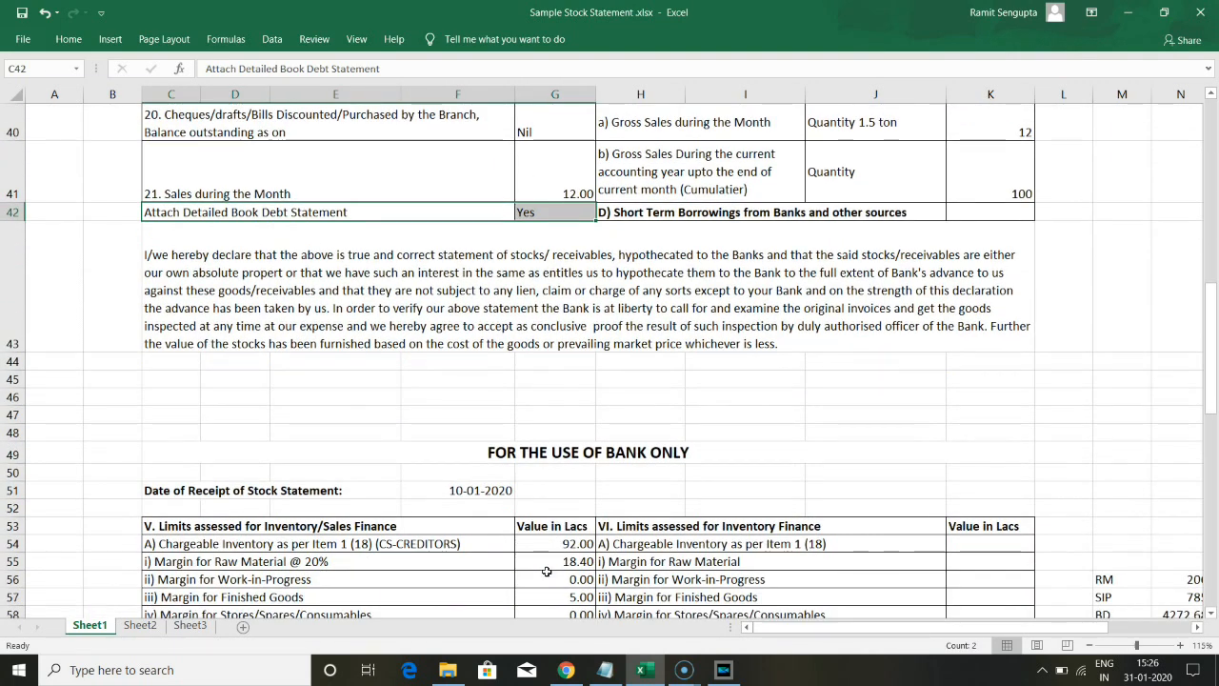
scroll(547, 572, up, 1)
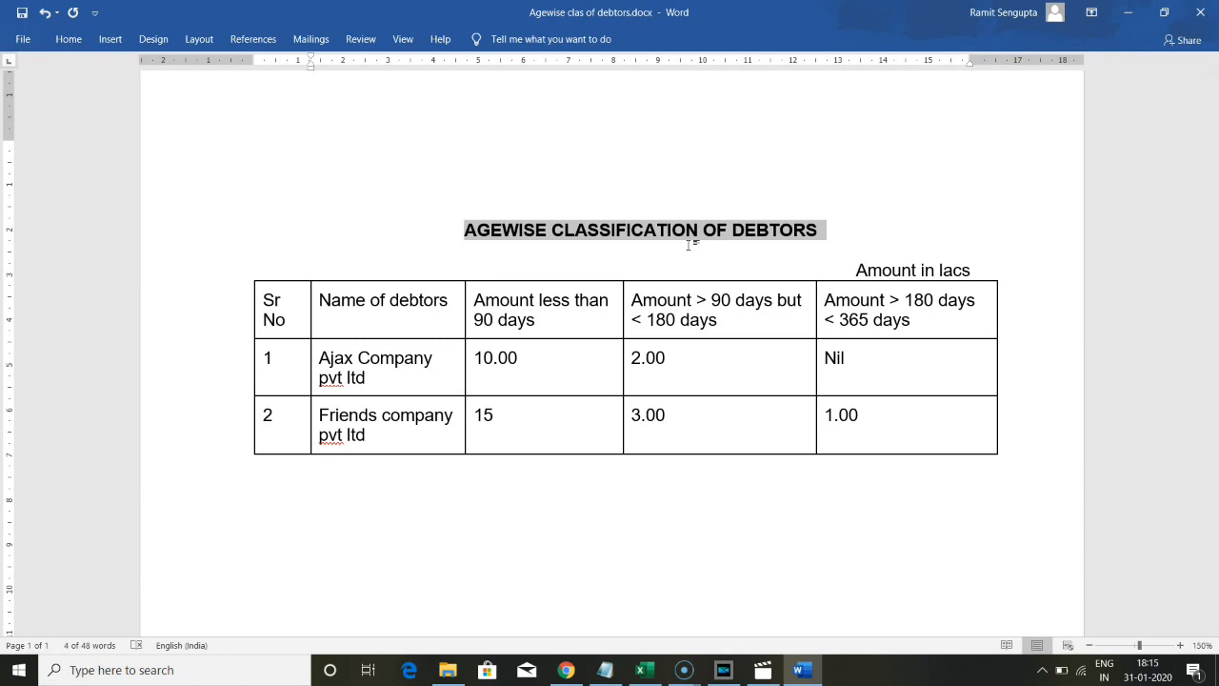
- In the Word document on agewise classification of debtors, review the table's column headings for each age bracket
drag(544, 321, 481, 300)
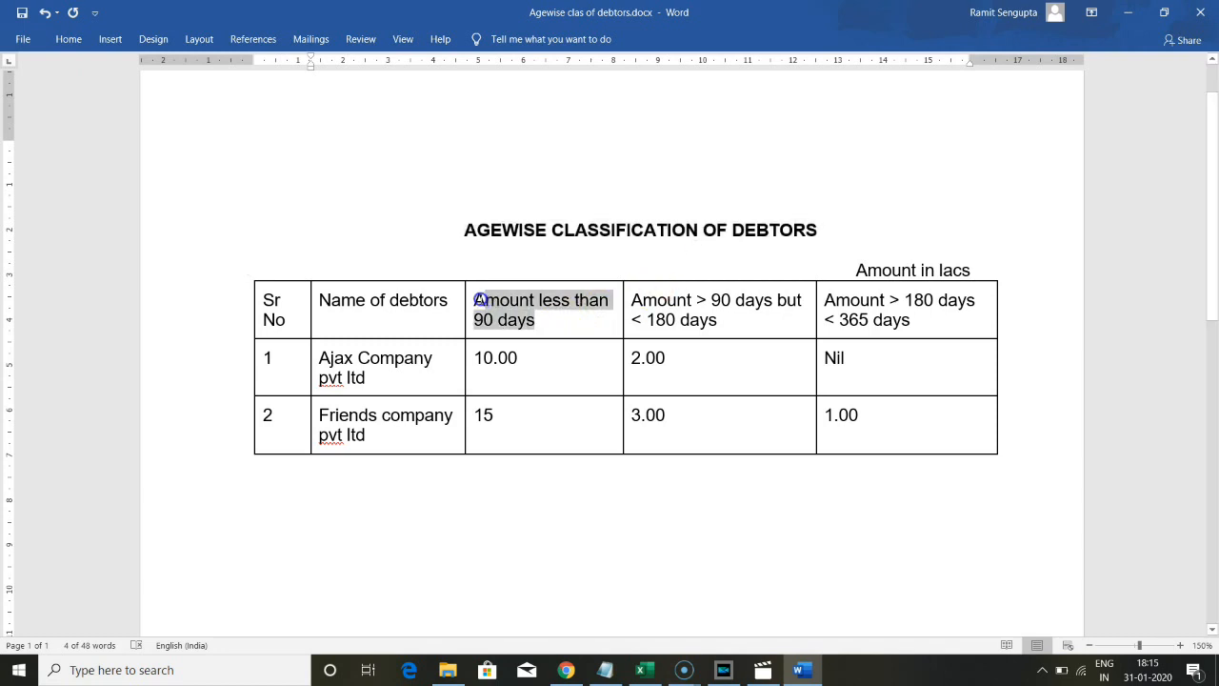
click(760, 320)
drag(749, 321, 636, 300)
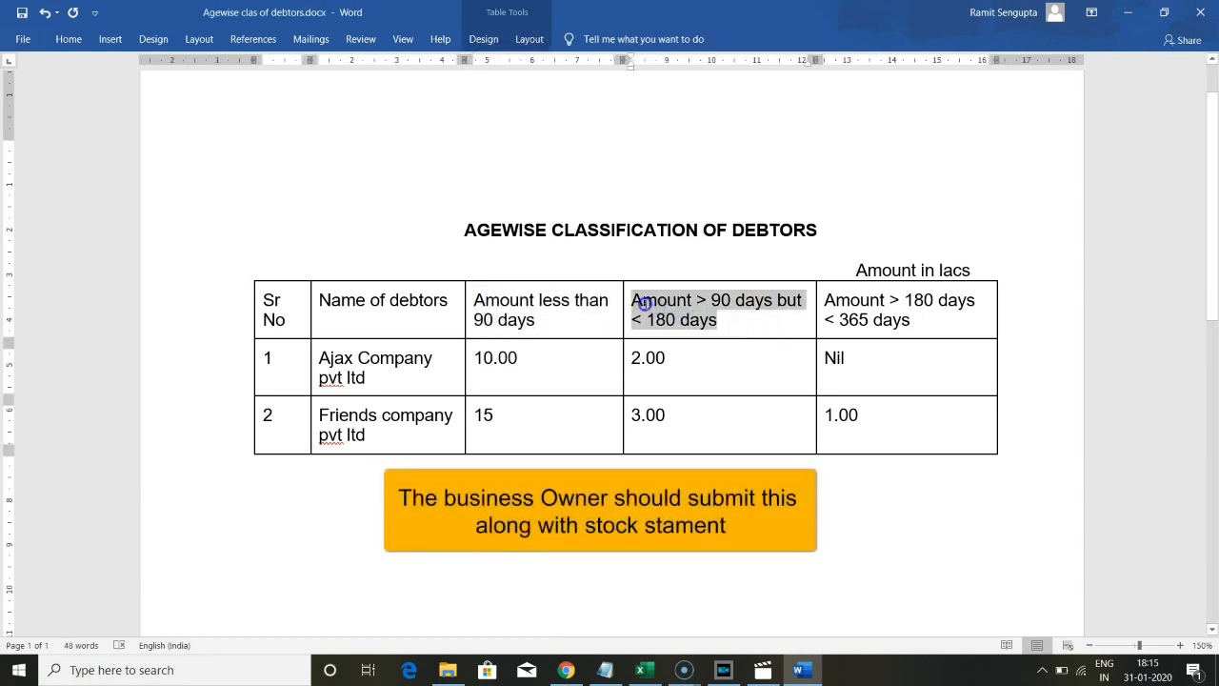
click(958, 327)
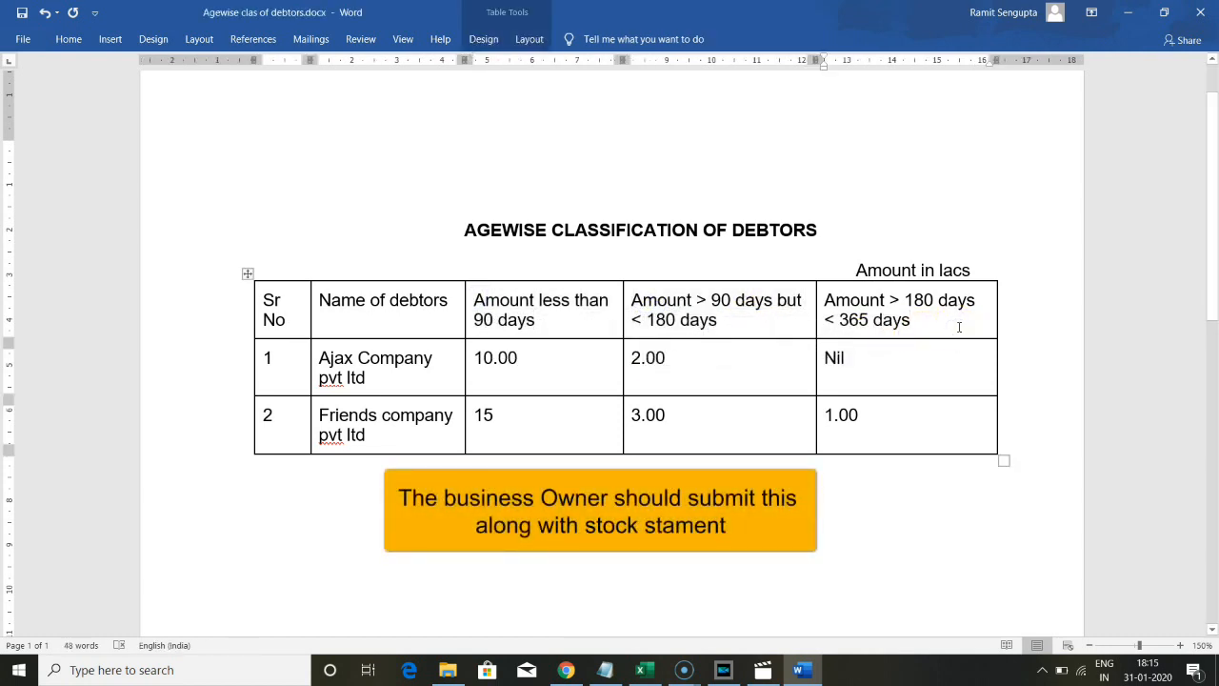